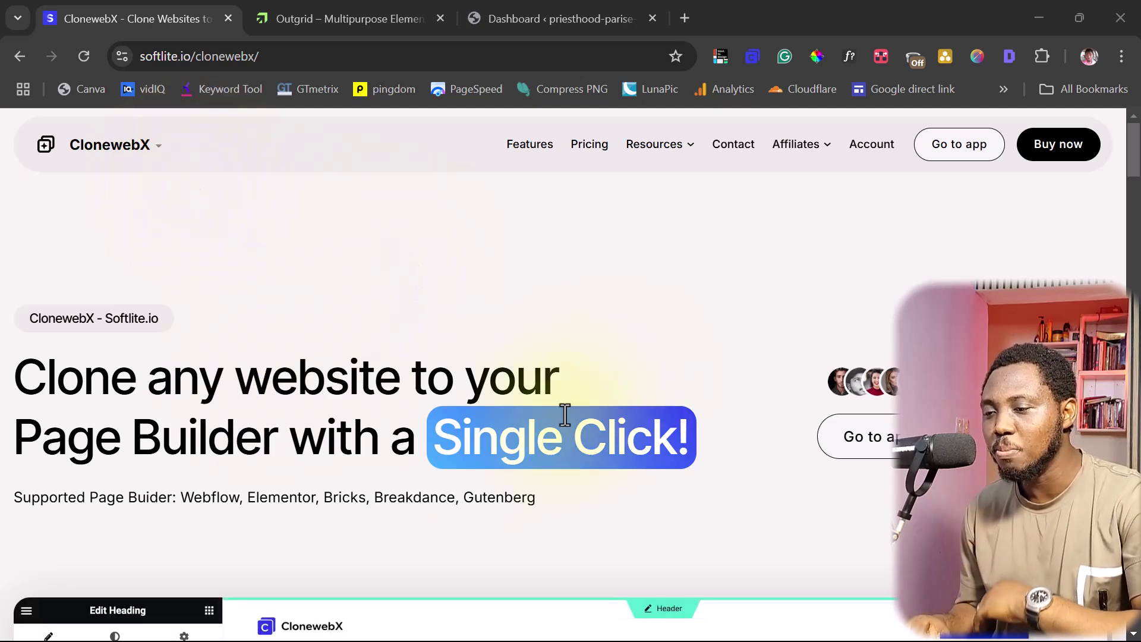
# Step: Scroll down to the pricing cards: Free $0/month, 30 sites $10/month, 400 sites $120/year
pyautogui.scroll(-10, 610, 395)
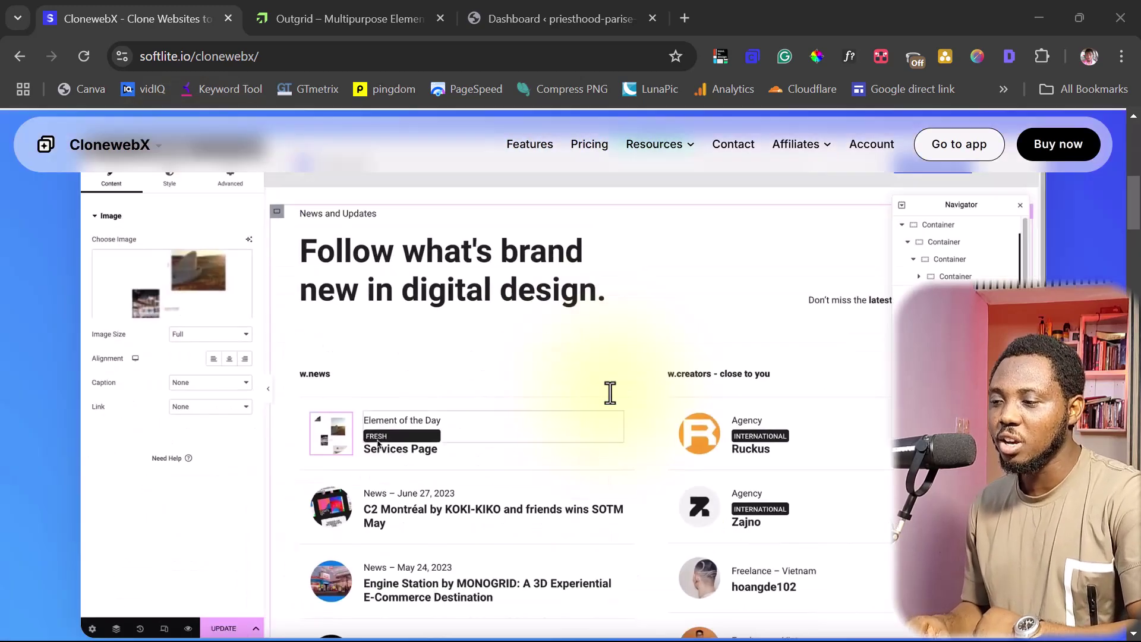
pyautogui.scroll(-10, 610, 392)
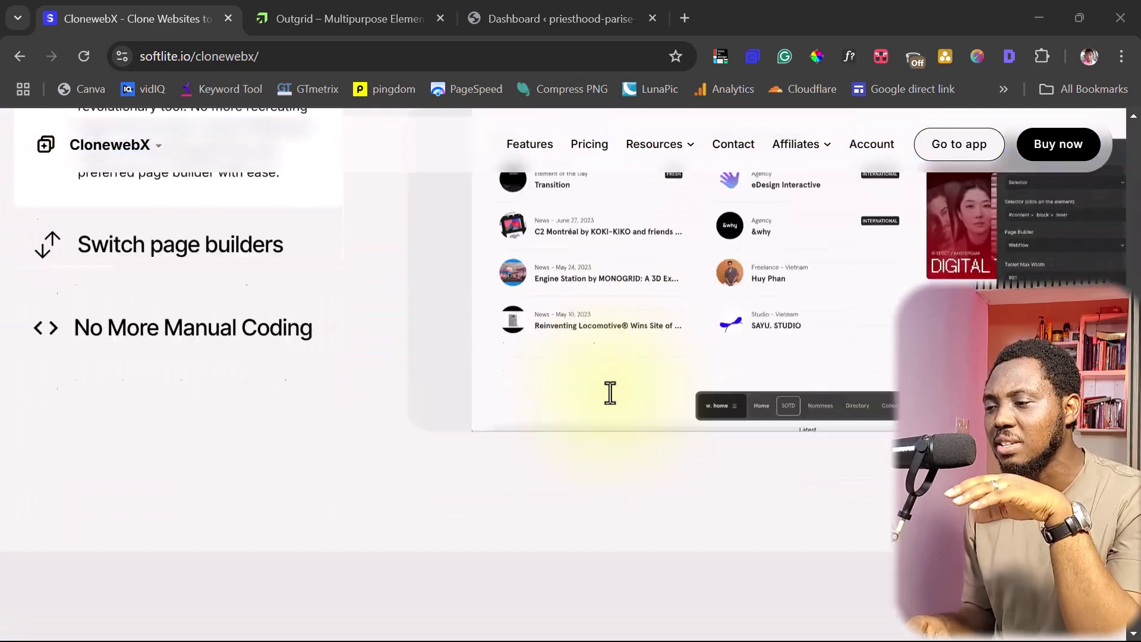
pyautogui.scroll(2, 610, 392)
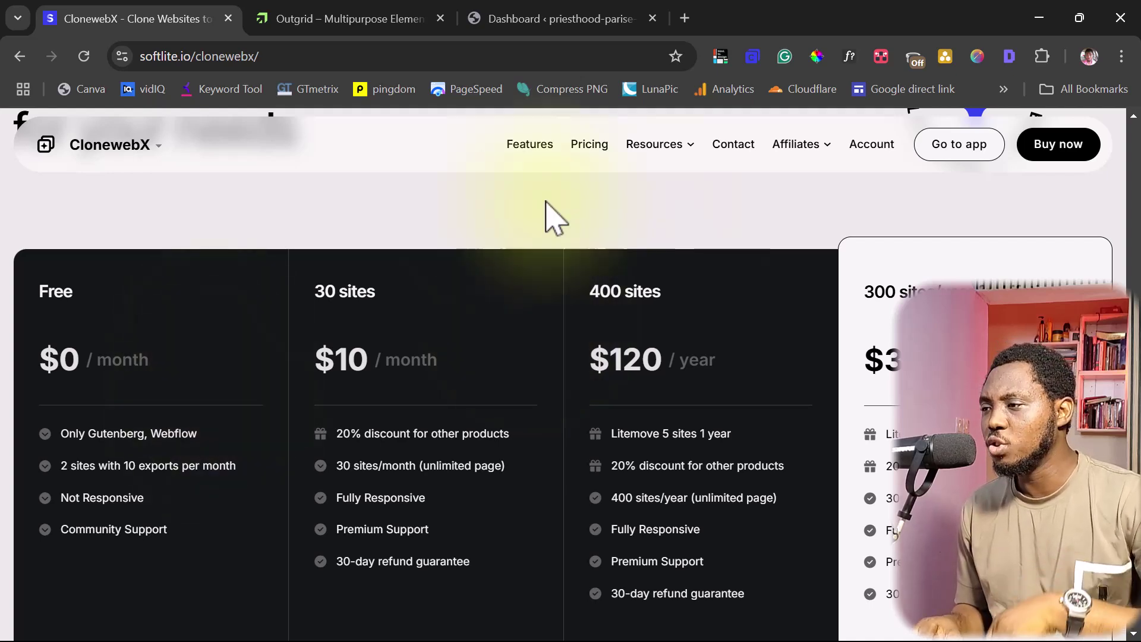
# Step: Open the CloneWebX projects dashboard in a new tab, then switch to the Outgrid website
pyautogui.click(956, 149)
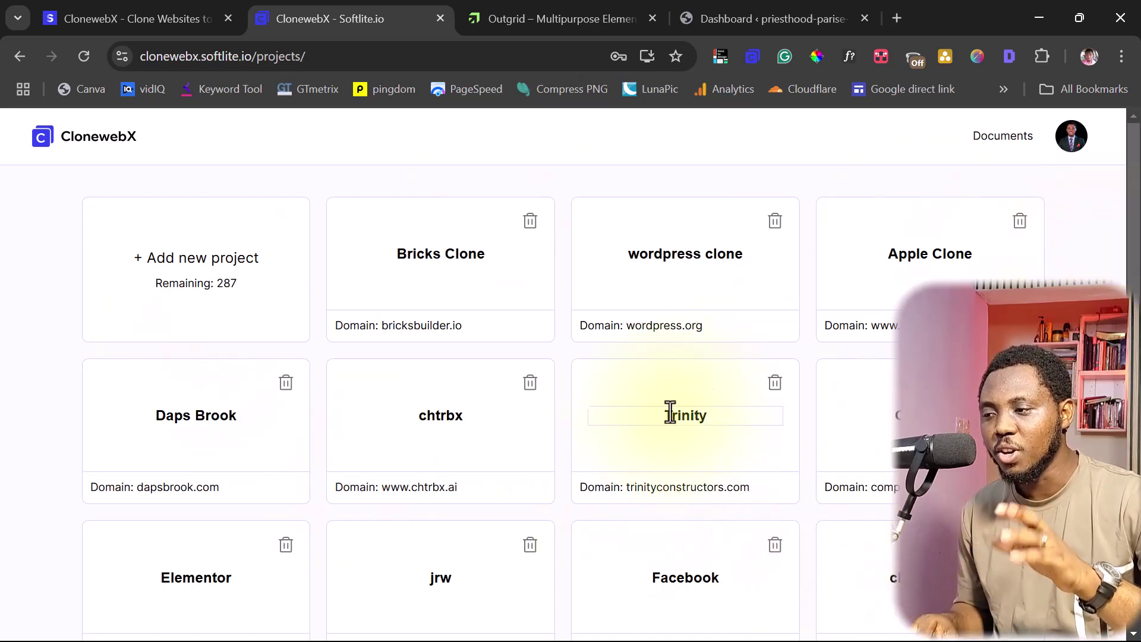
pyautogui.scroll(-6, 822, 400)
pyautogui.scroll(4, 822, 399)
pyautogui.scroll(2, 822, 400)
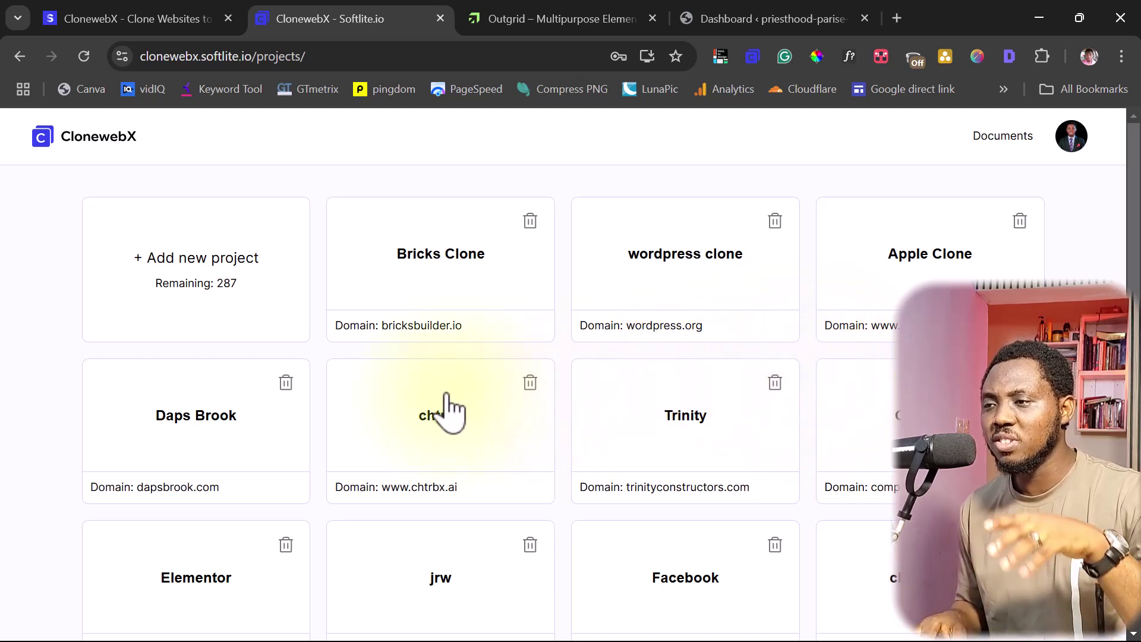
pyautogui.click(540, 21)
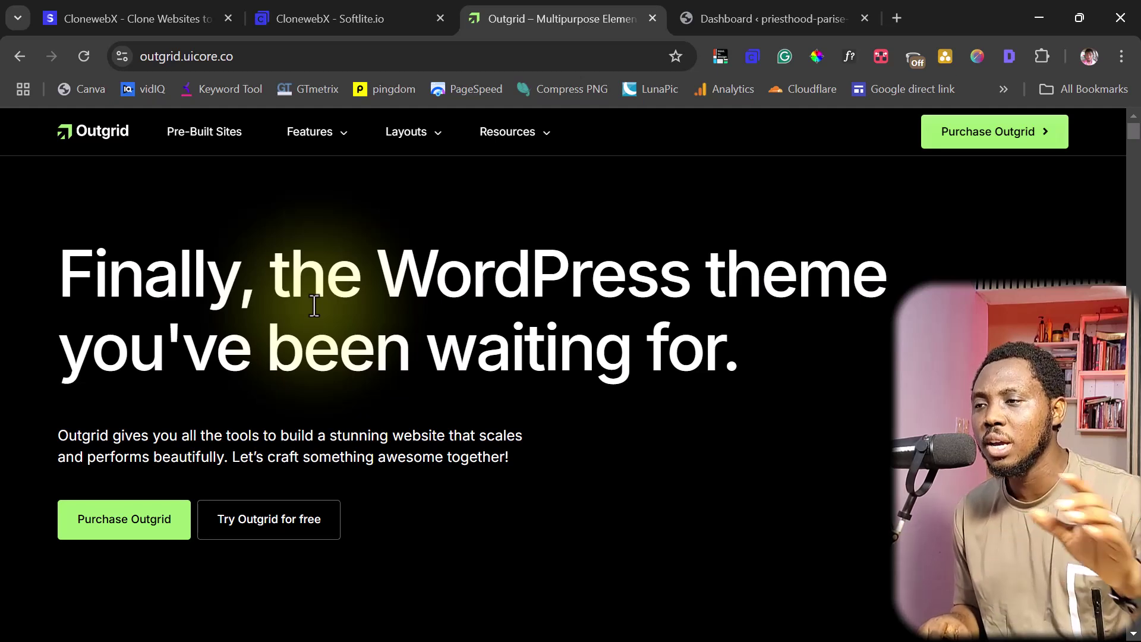
# Step: Browse the Outgrid pre-built site gallery and open the Beauty Products demo
pyautogui.scroll(-1, 314, 306)
pyautogui.scroll(1, 369, 288)
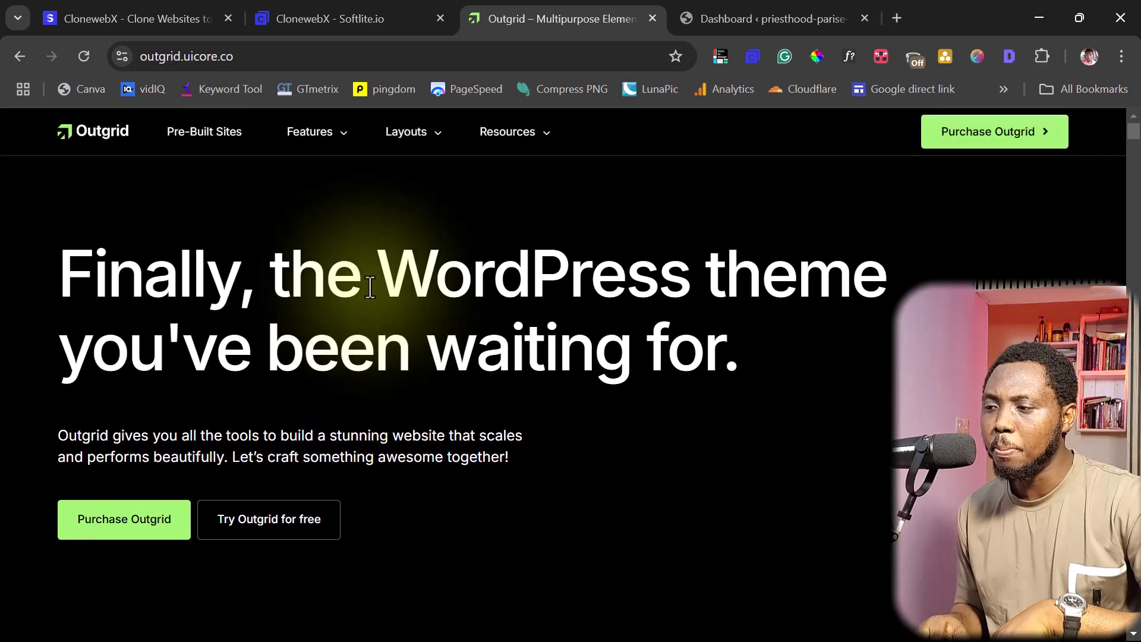
pyautogui.scroll(-12, 370, 288)
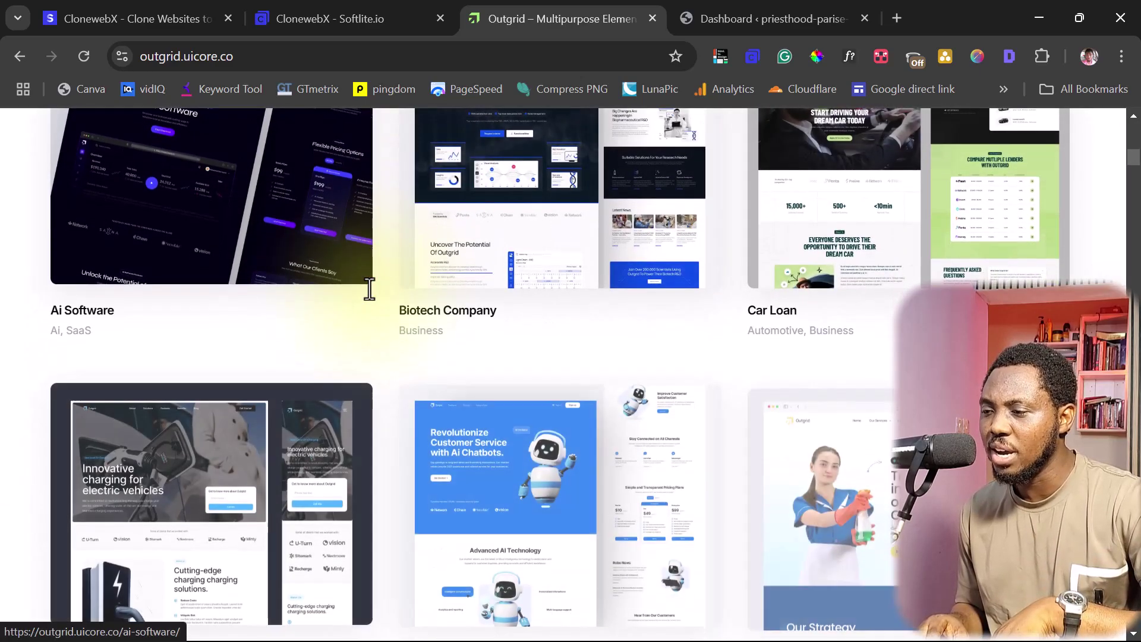
pyautogui.scroll(-10, 676, 291)
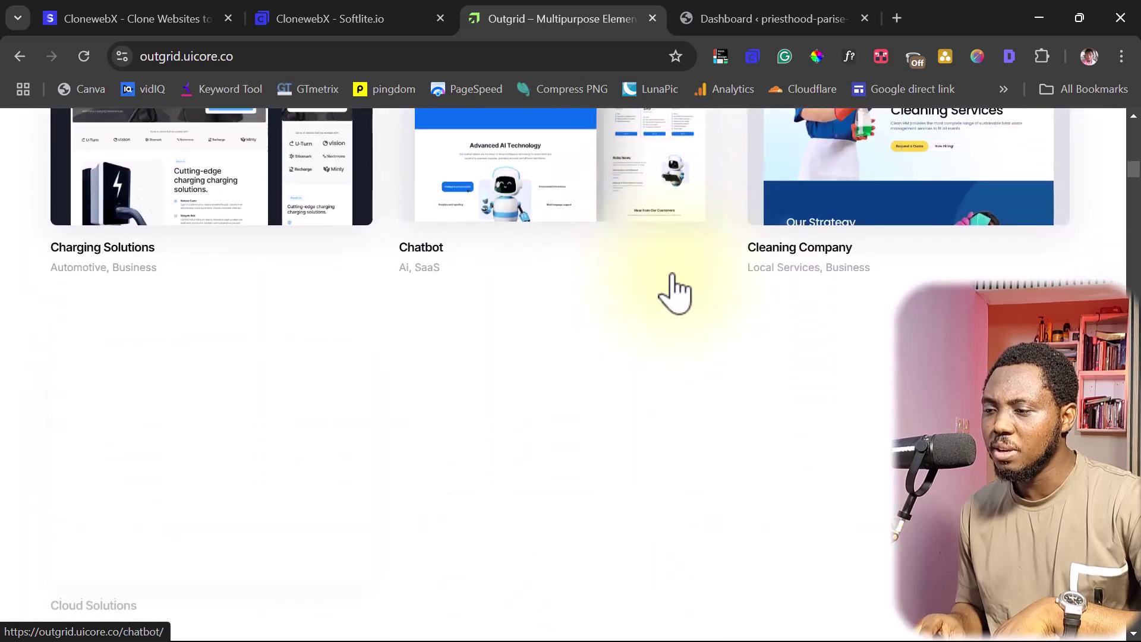
pyautogui.scroll(-8, 676, 291)
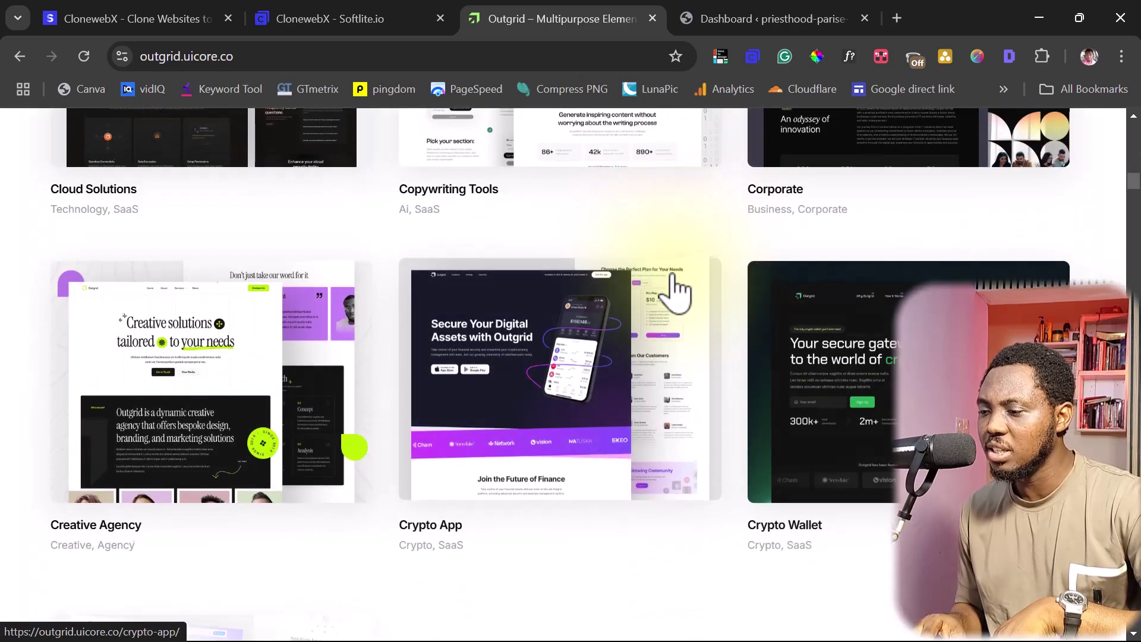
pyautogui.scroll(-5, 678, 291)
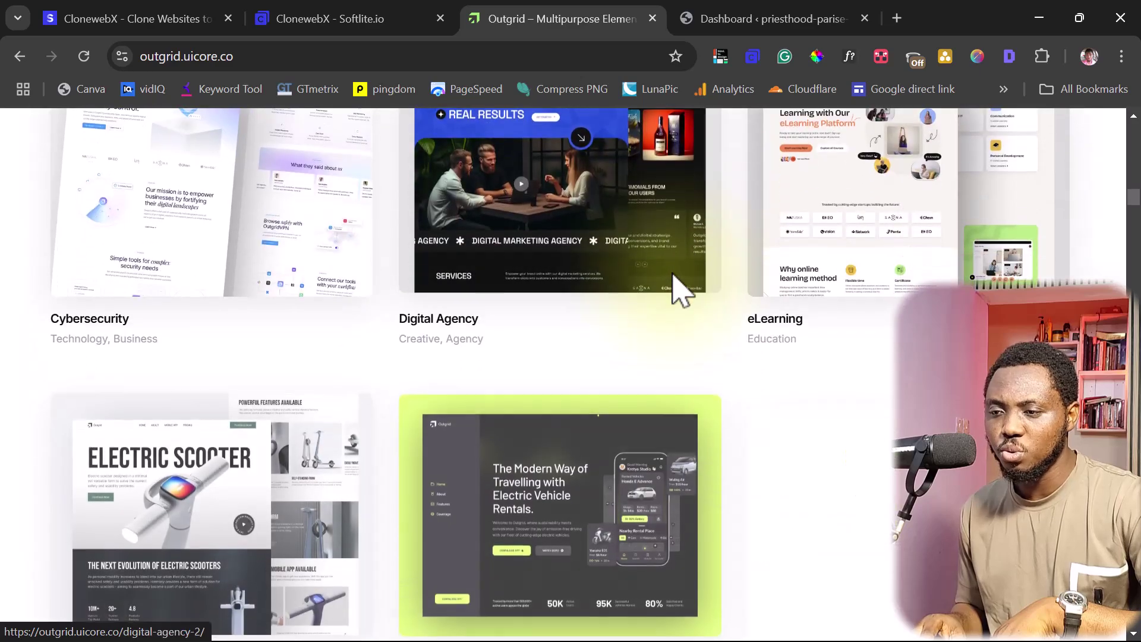
pyautogui.scroll(-8, 677, 291)
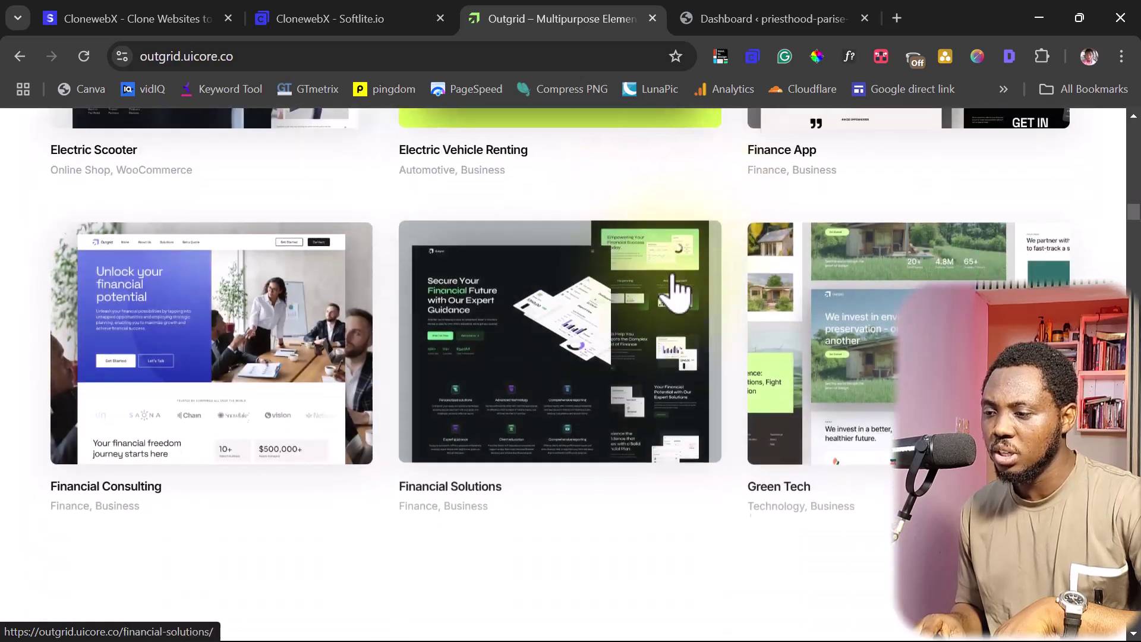
pyautogui.scroll(-20, 677, 291)
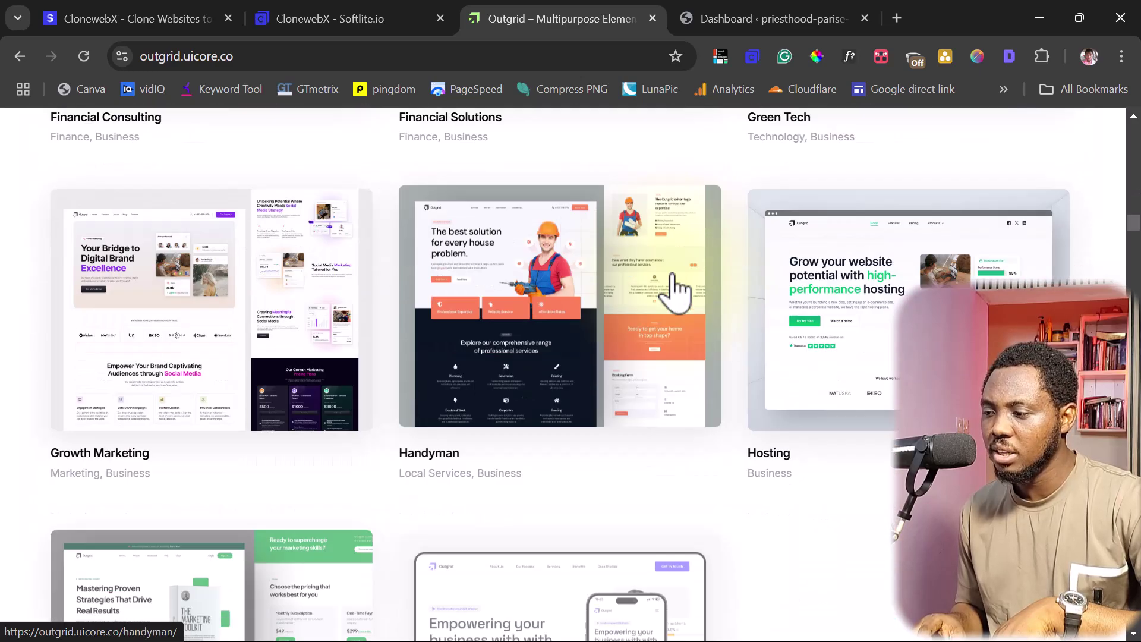
pyautogui.scroll(-3, 675, 291)
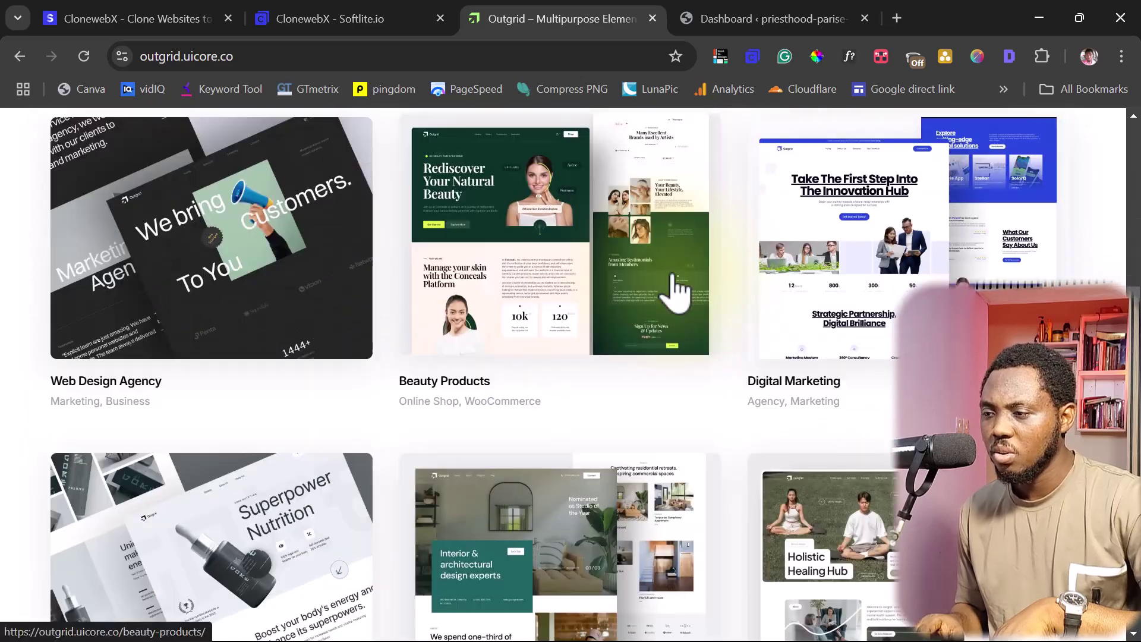
pyautogui.click(515, 272)
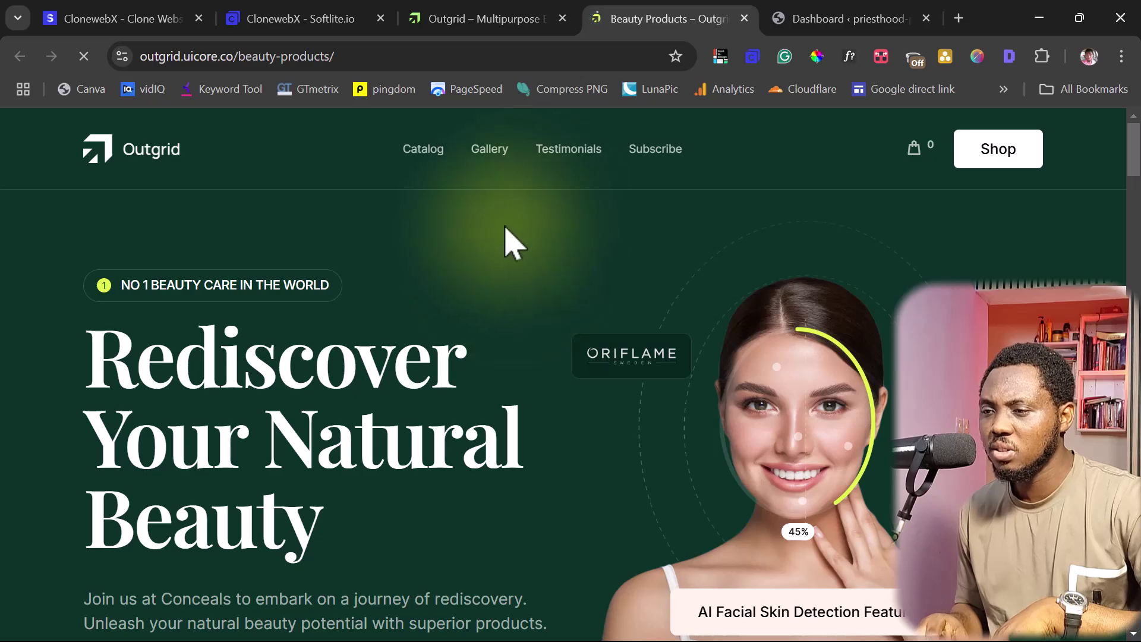
# Step: Look over the Beauty Products 'Rediscover Your Natural Beauty' homepage
pyautogui.scroll(-20, 505, 232)
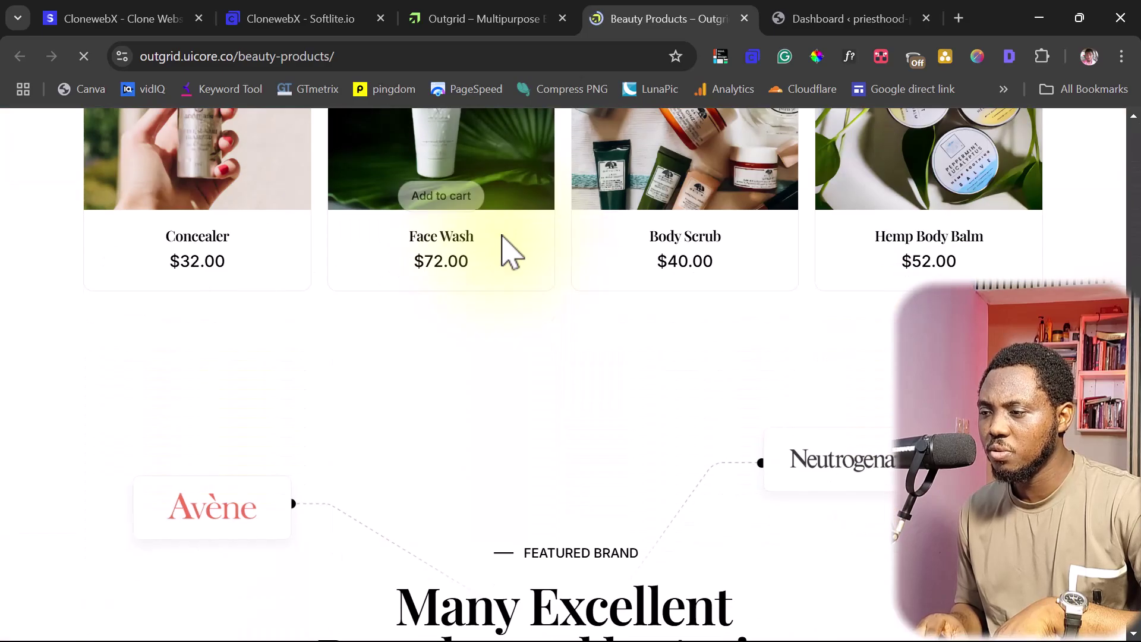
pyautogui.scroll(-14, 504, 244)
pyautogui.scroll(17, 504, 245)
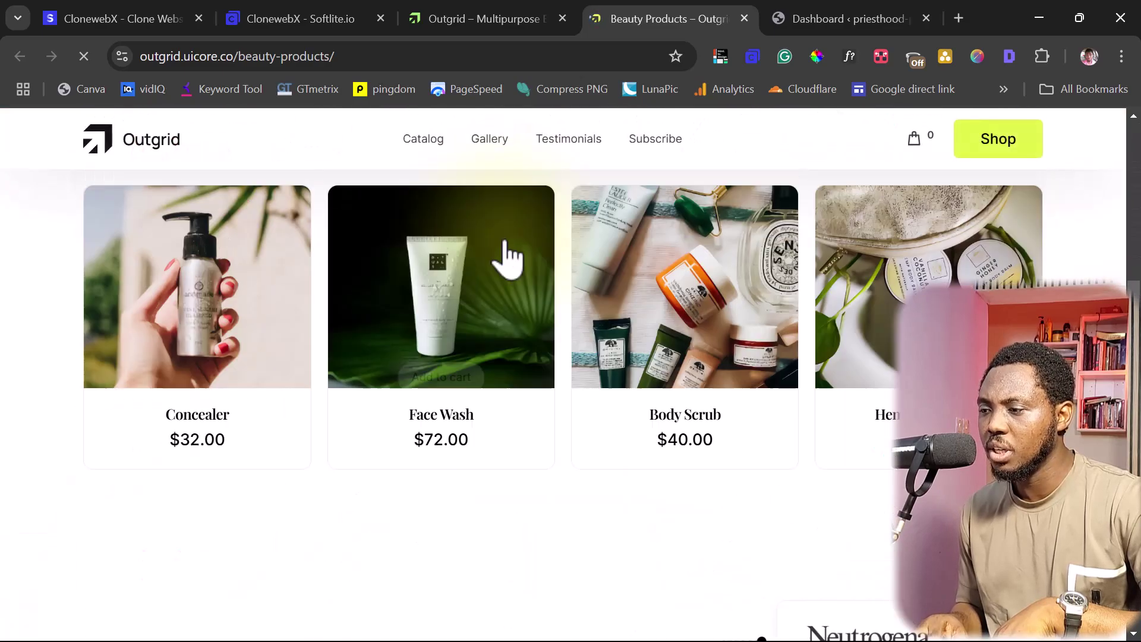
pyautogui.scroll(10, 505, 256)
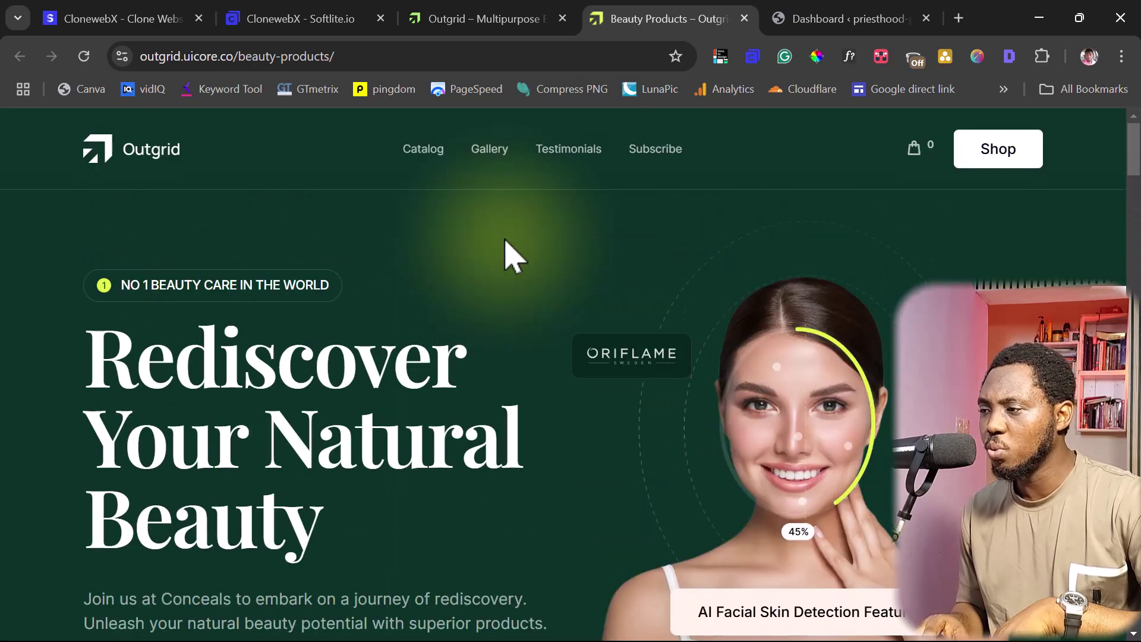
# Step: Copy the Beauty Products demo URL from the address bar
pyautogui.click(365, 57)
pyautogui.tripleClick(365, 56)
pyautogui.rightClick(214, 55)
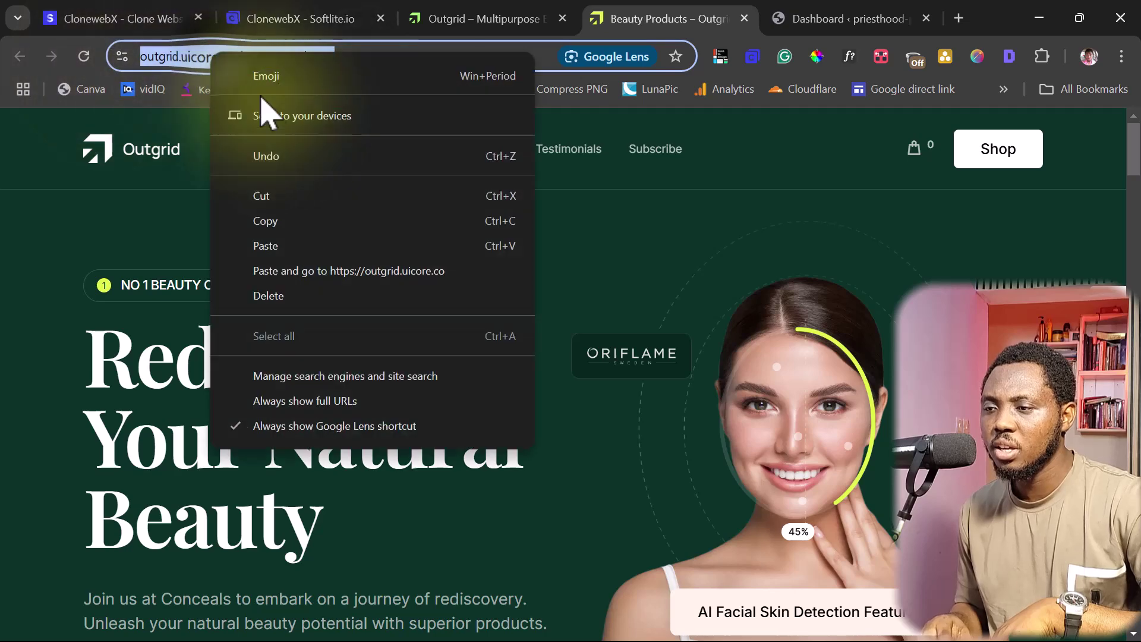
pyautogui.click(274, 223)
# Step: Start a new CloneWebX project named Outgrid with the copied demo URL as source domain
pyautogui.click(279, 18)
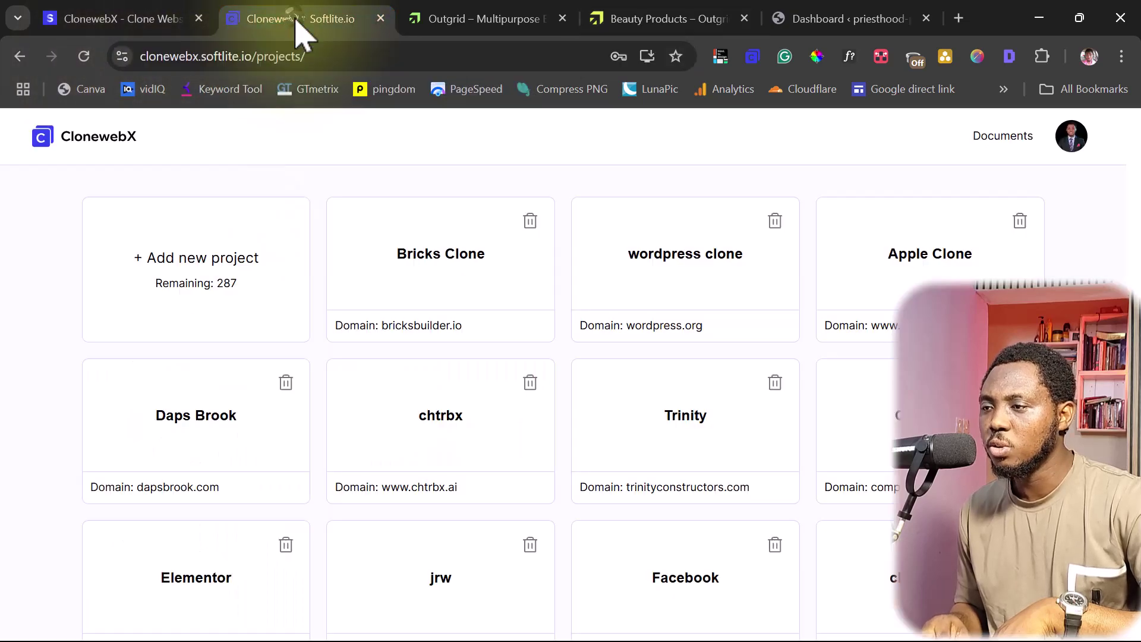
pyautogui.click(191, 270)
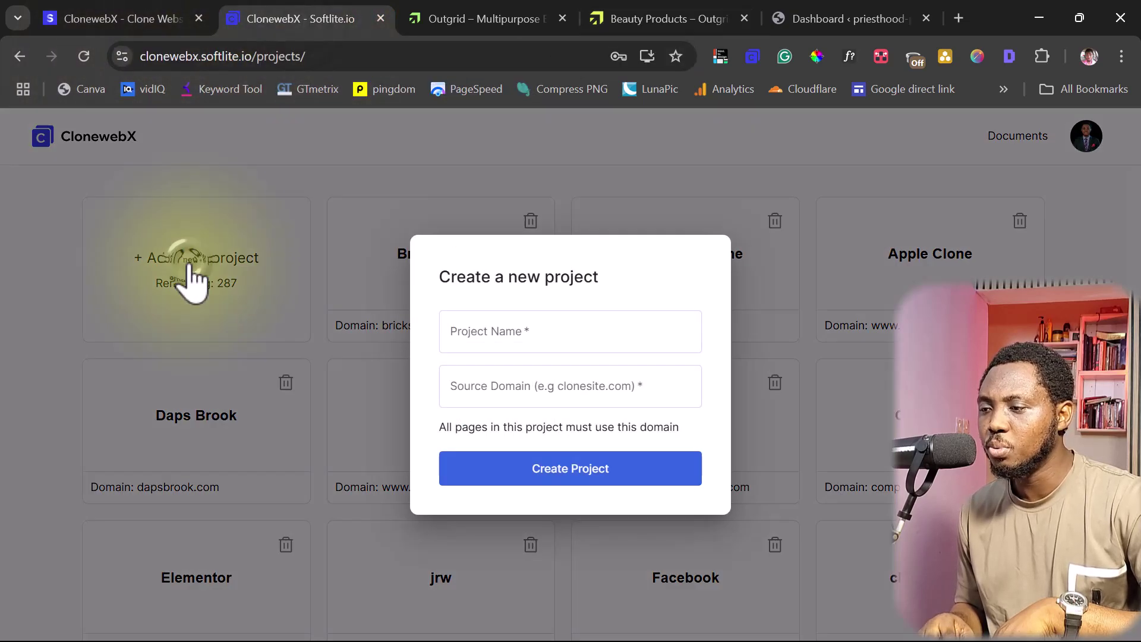
pyautogui.click(487, 337)
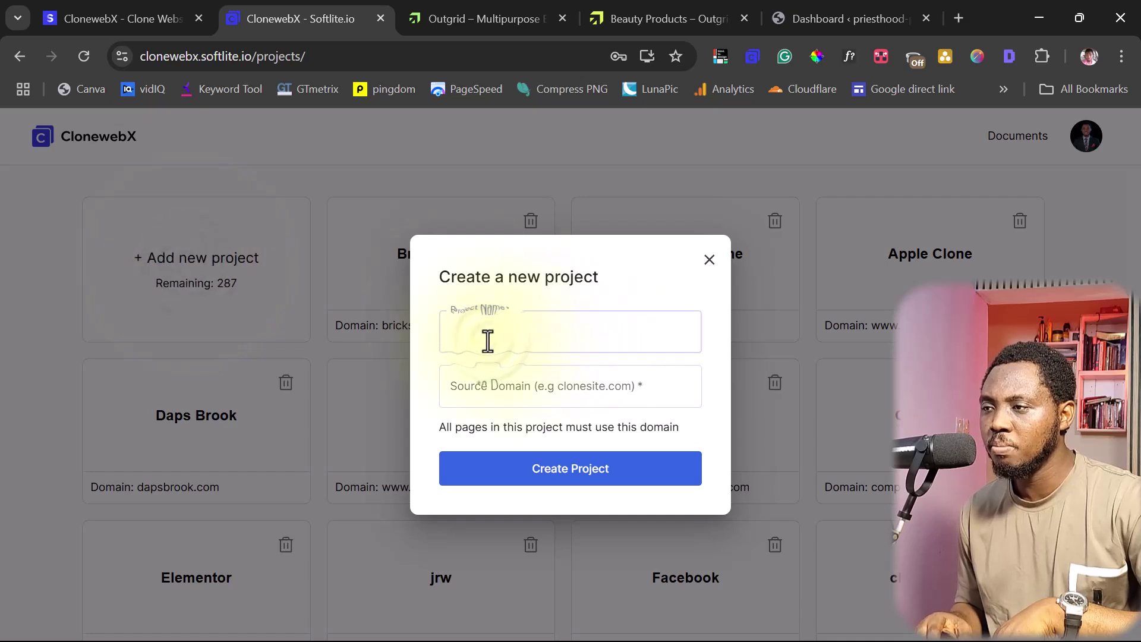
pyautogui.write('Out')
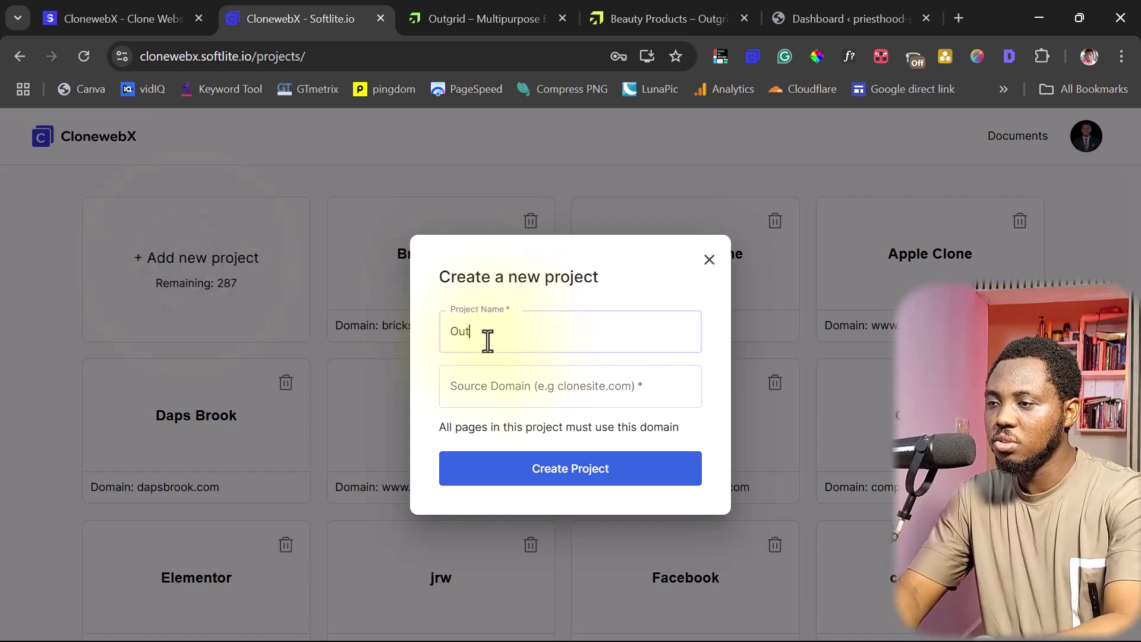
pyautogui.write('grid')
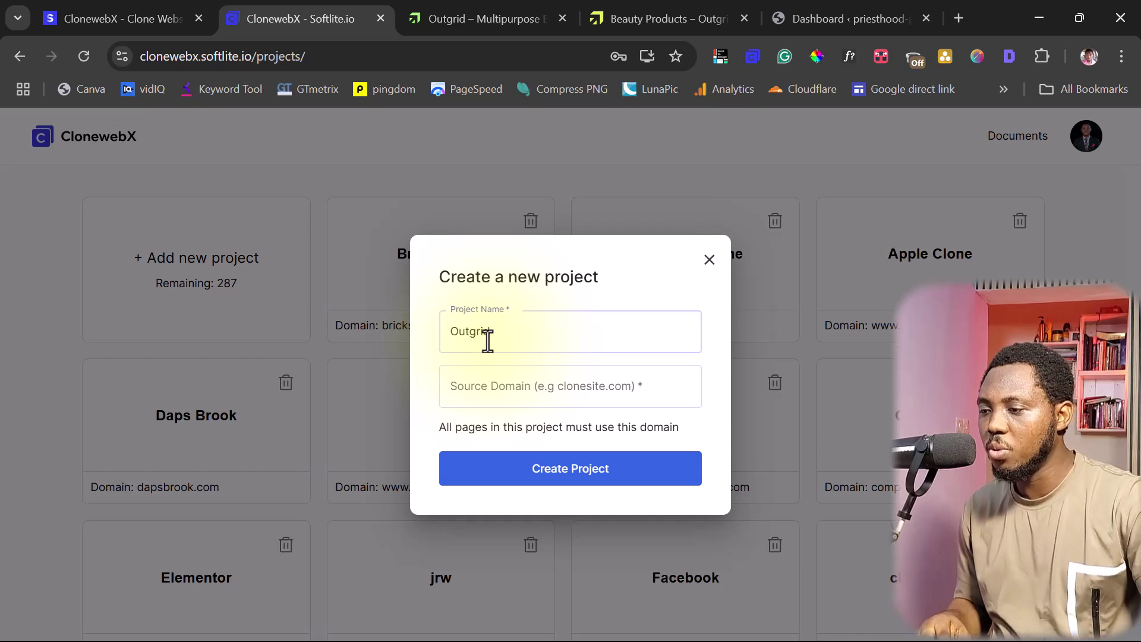
pyautogui.click(477, 387)
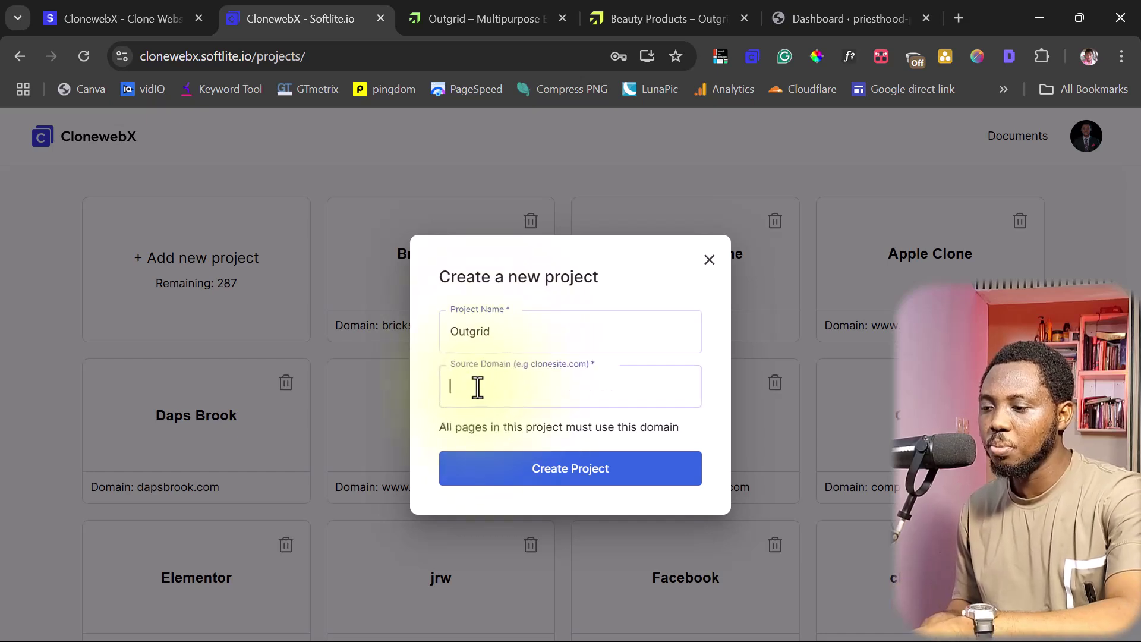
pyautogui.hotkey('ctrl', 'v')
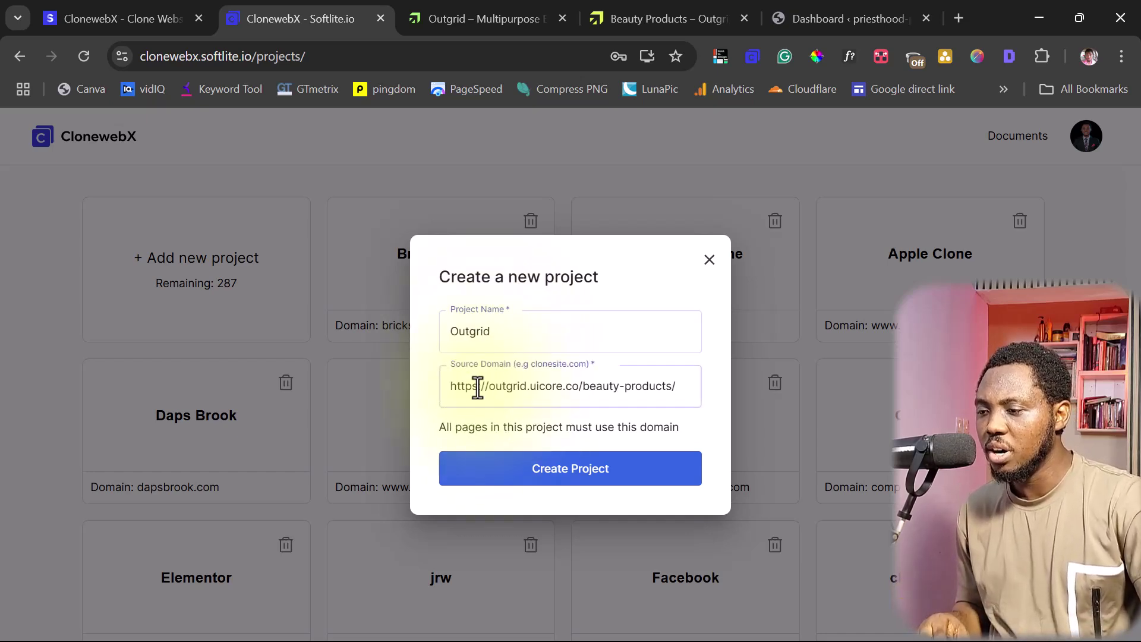
pyautogui.click(563, 469)
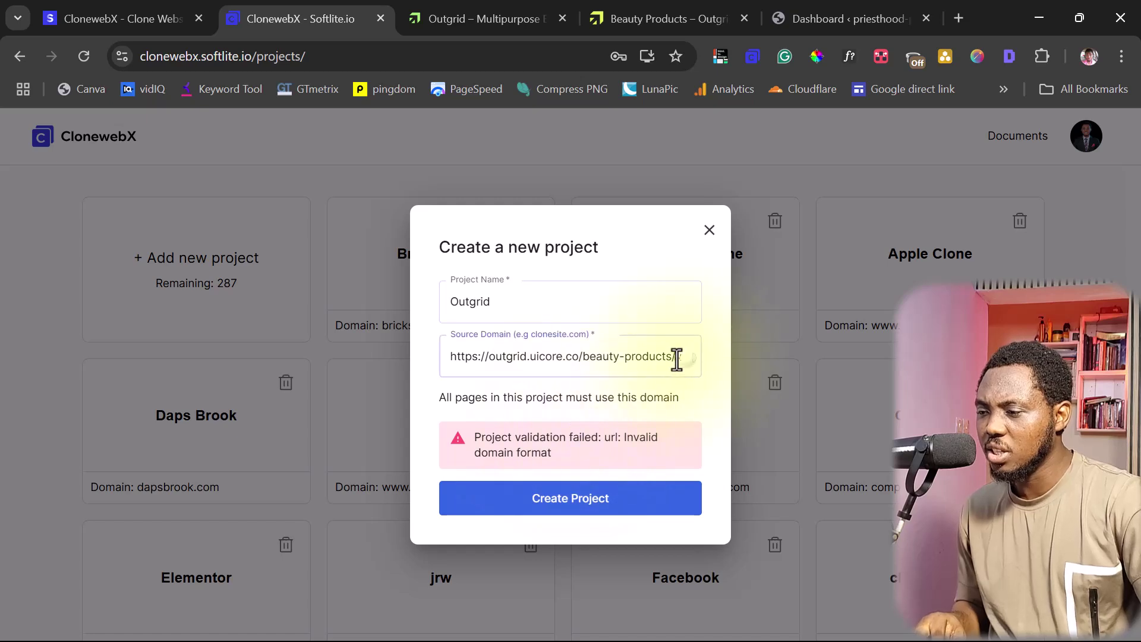
pyautogui.moveTo(677, 358); pyautogui.dragTo(583, 357)
pyautogui.press('BackSpace')
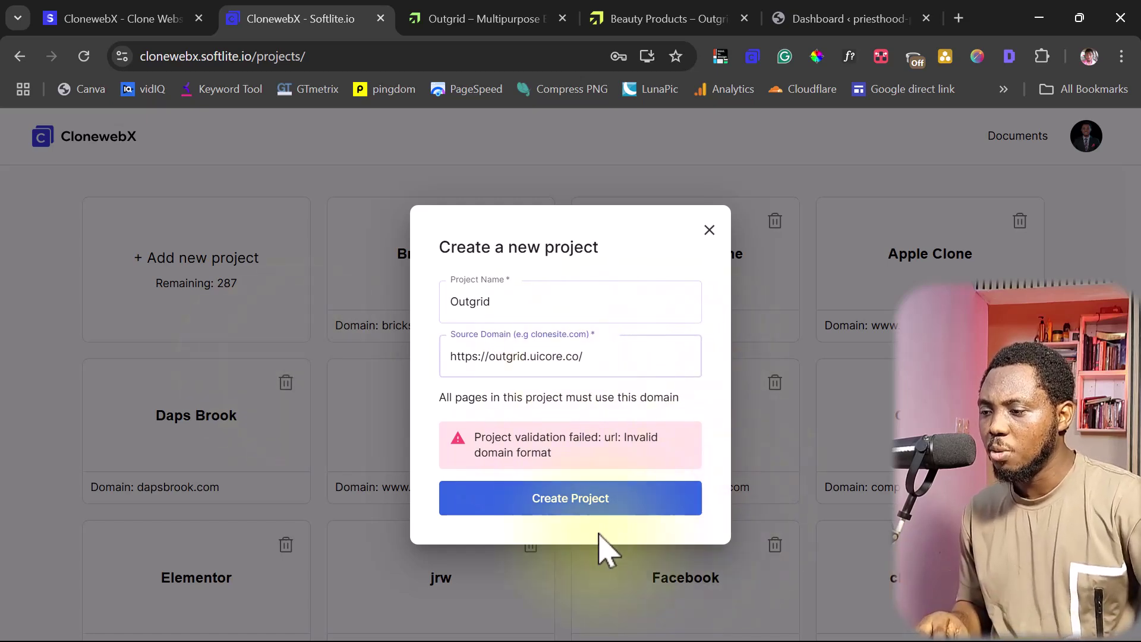
pyautogui.click(569, 500)
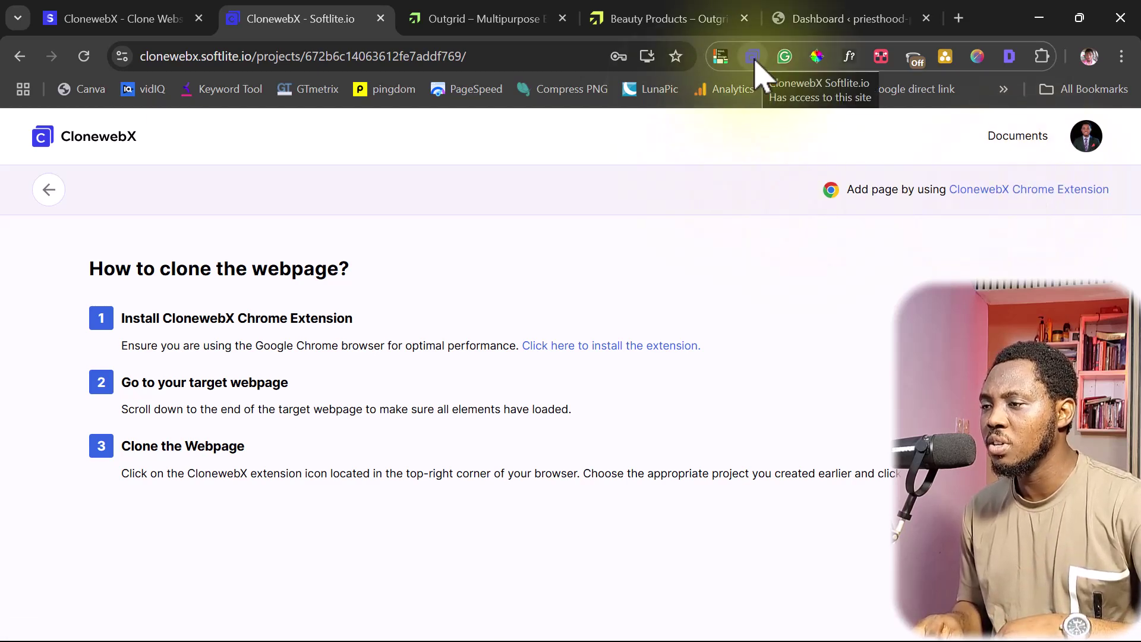
# Step: From the Beauty Products demo, add the page to the Outgrid project via the ClonewebX extension
pyautogui.click(645, 24)
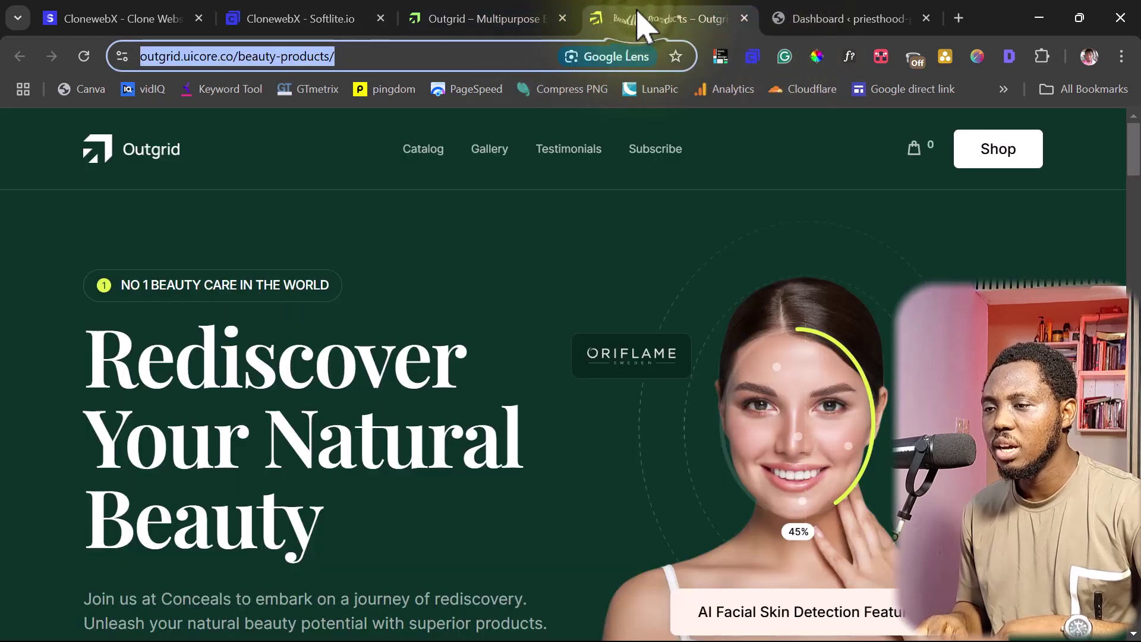
pyautogui.click(752, 57)
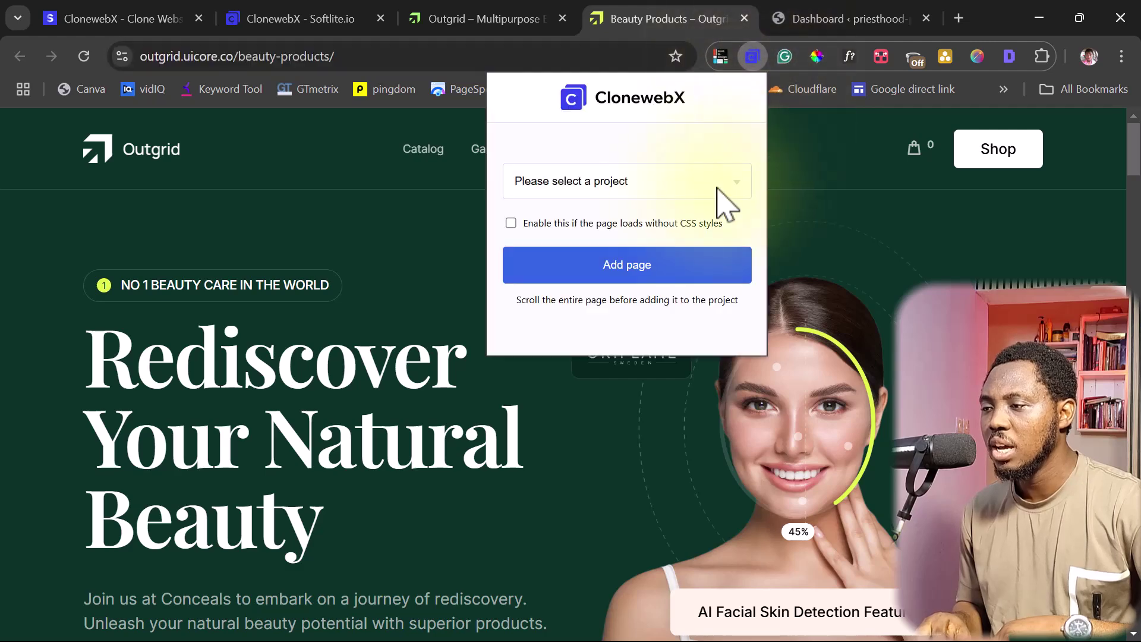
pyautogui.click(630, 182)
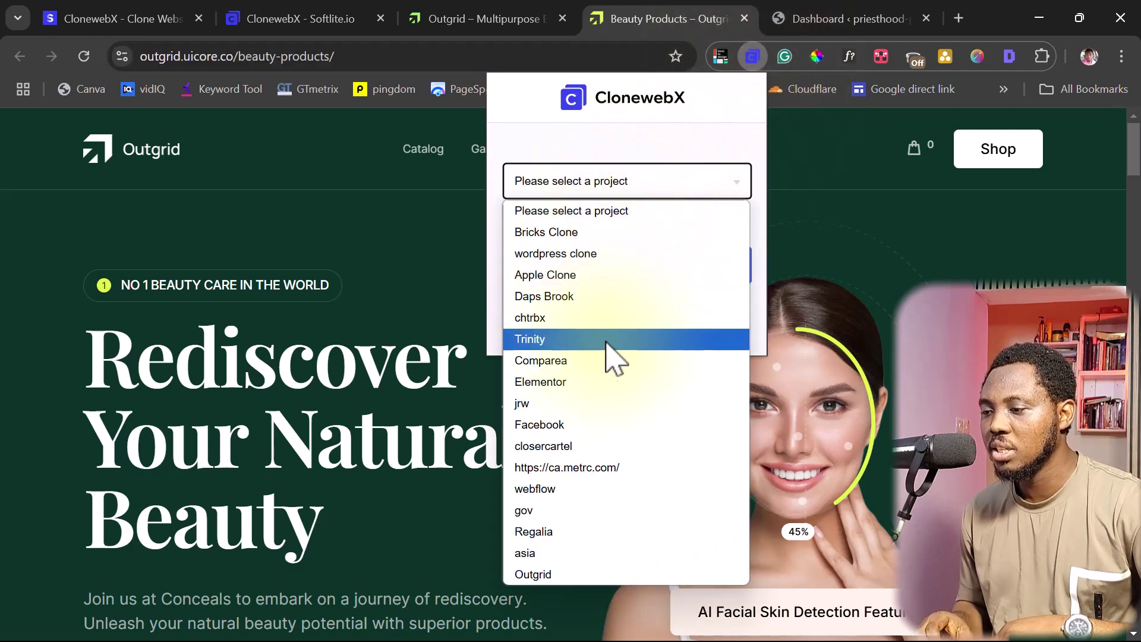
pyautogui.click(567, 575)
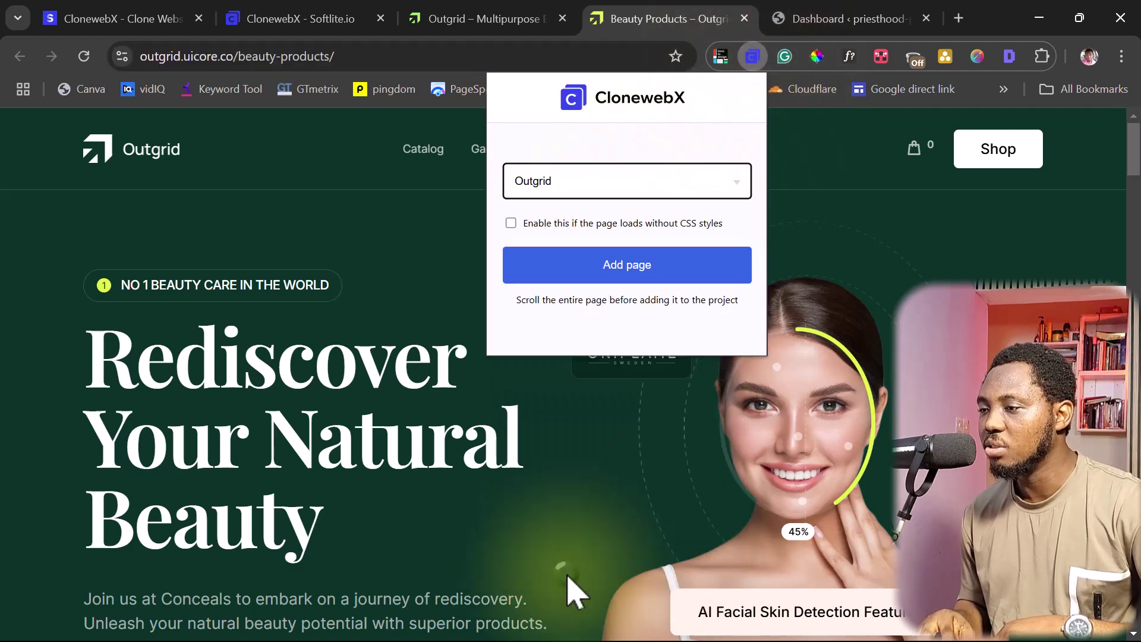
pyautogui.click(641, 268)
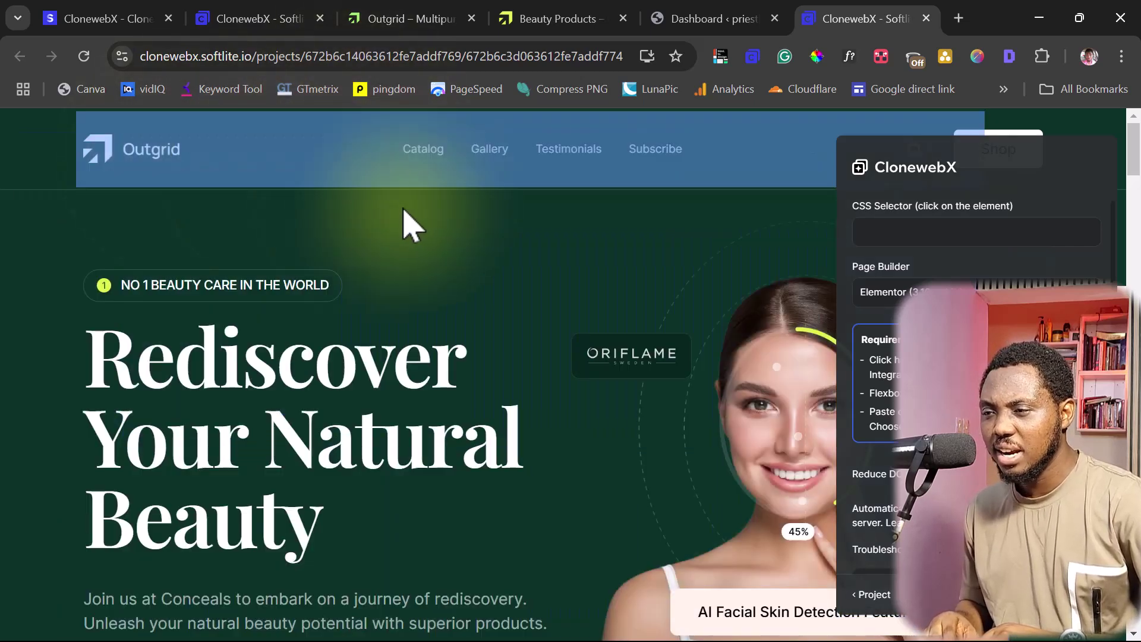
# Step: Review the cloning editor for Beauty Products and set its Page Builder to Gutenberg
pyautogui.scroll(-15, 234, 236)
pyautogui.scroll(-20, 234, 236)
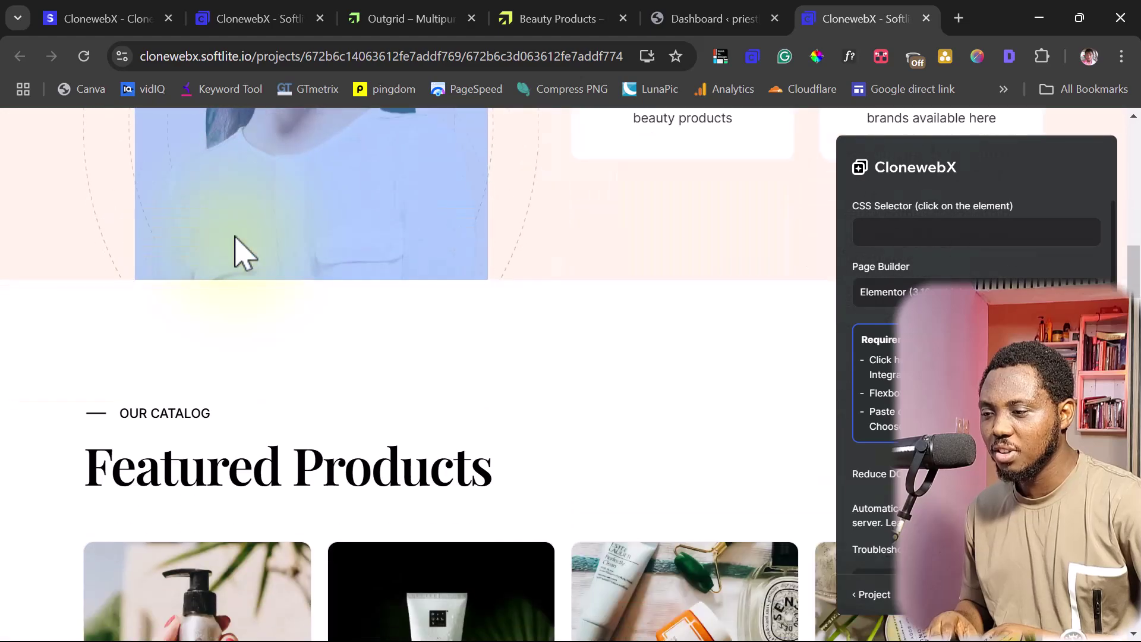
pyautogui.scroll(-20, 234, 235)
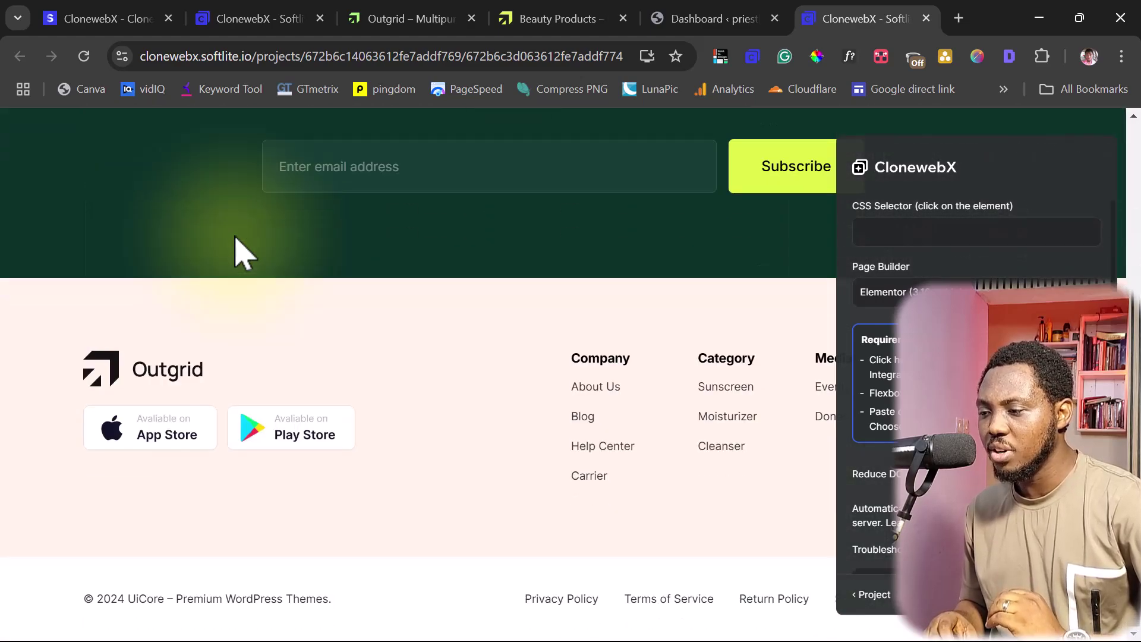
pyautogui.scroll(20, 242, 252)
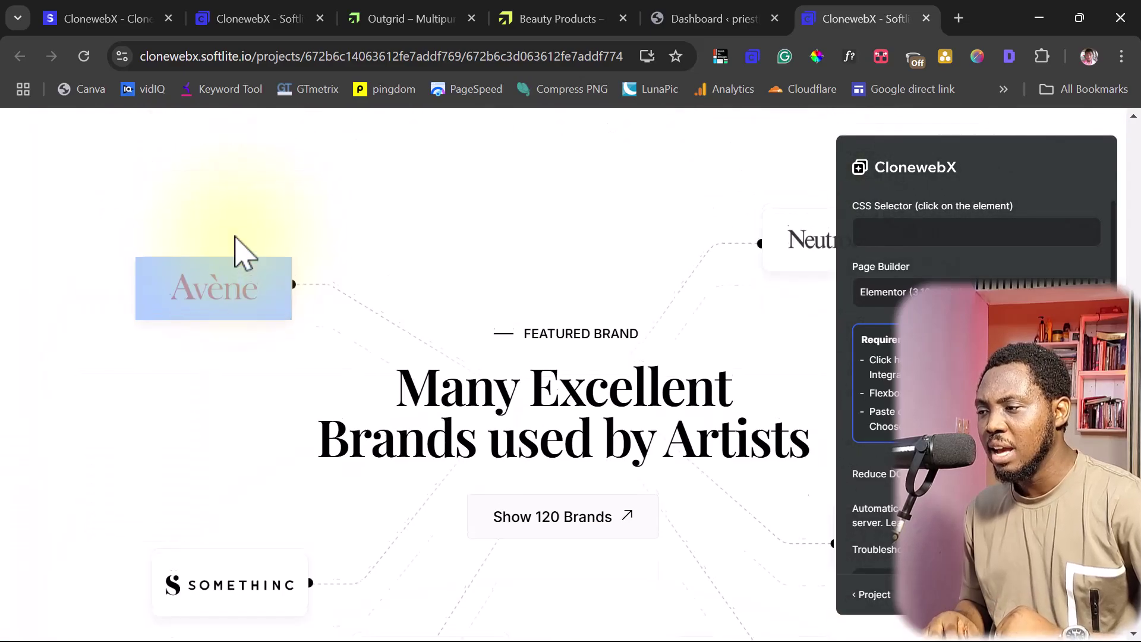
pyautogui.scroll(15, 243, 252)
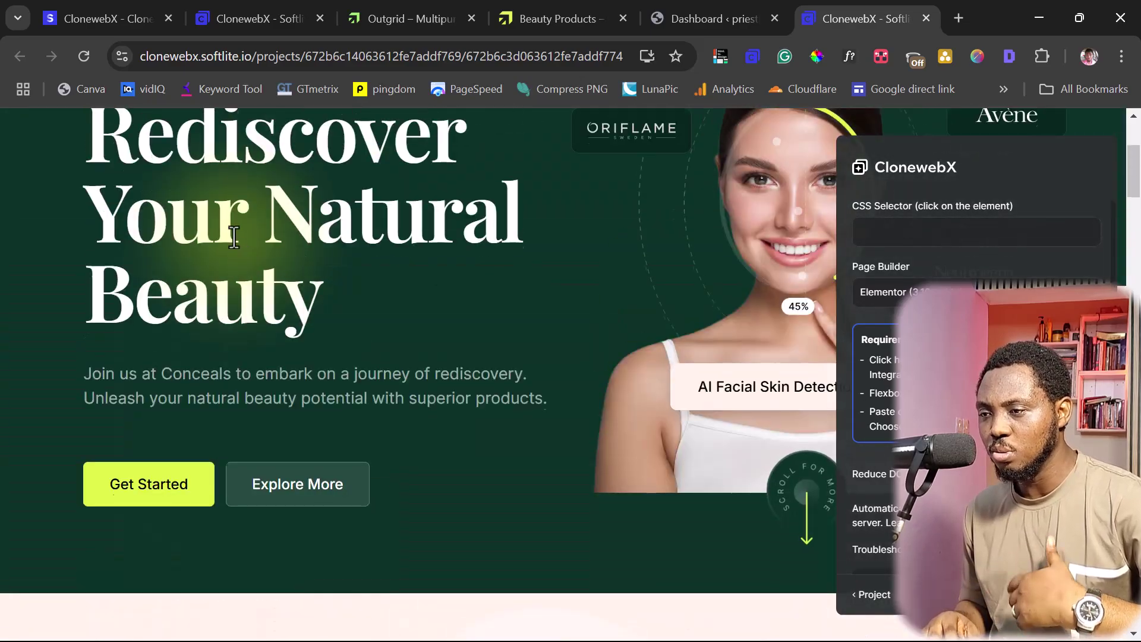
pyautogui.scroll(4, 234, 236)
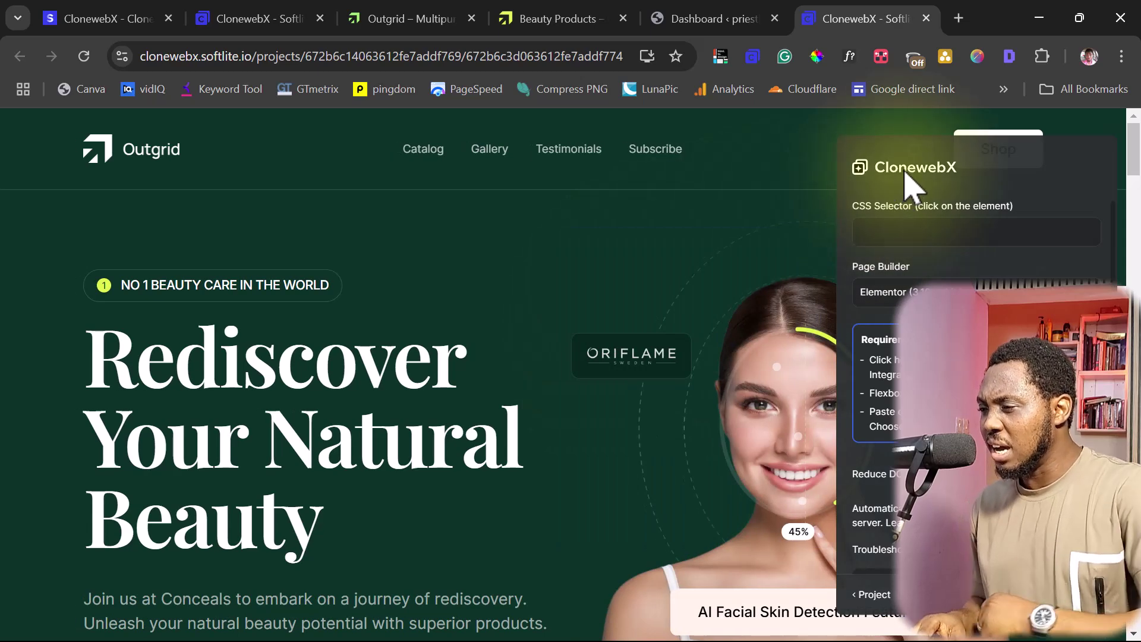
pyautogui.click(870, 239)
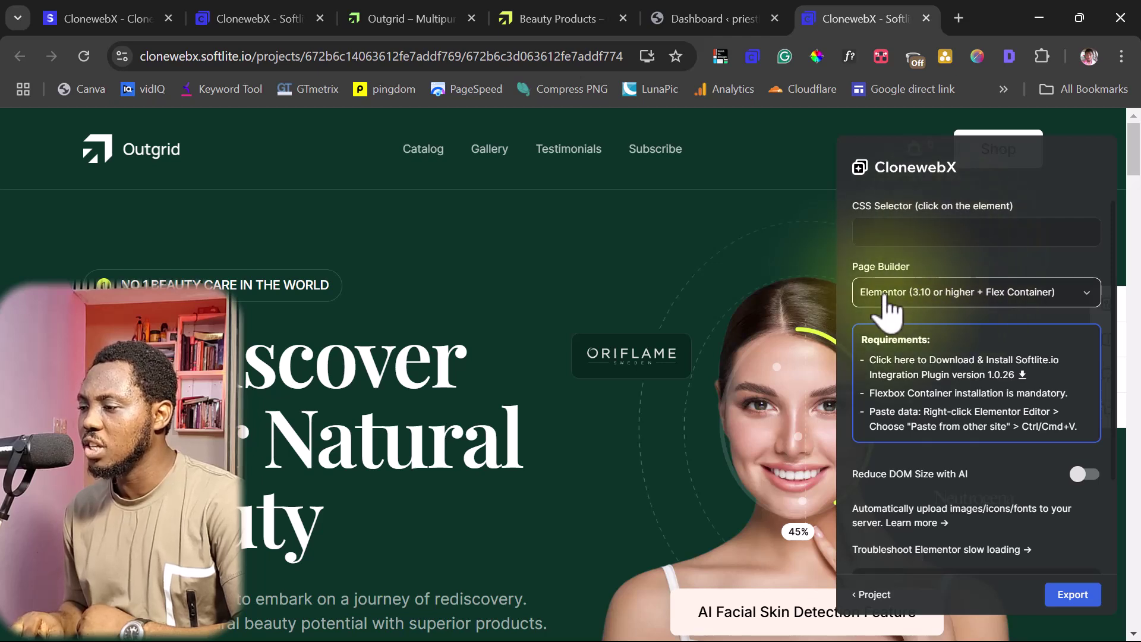
pyautogui.click(989, 293)
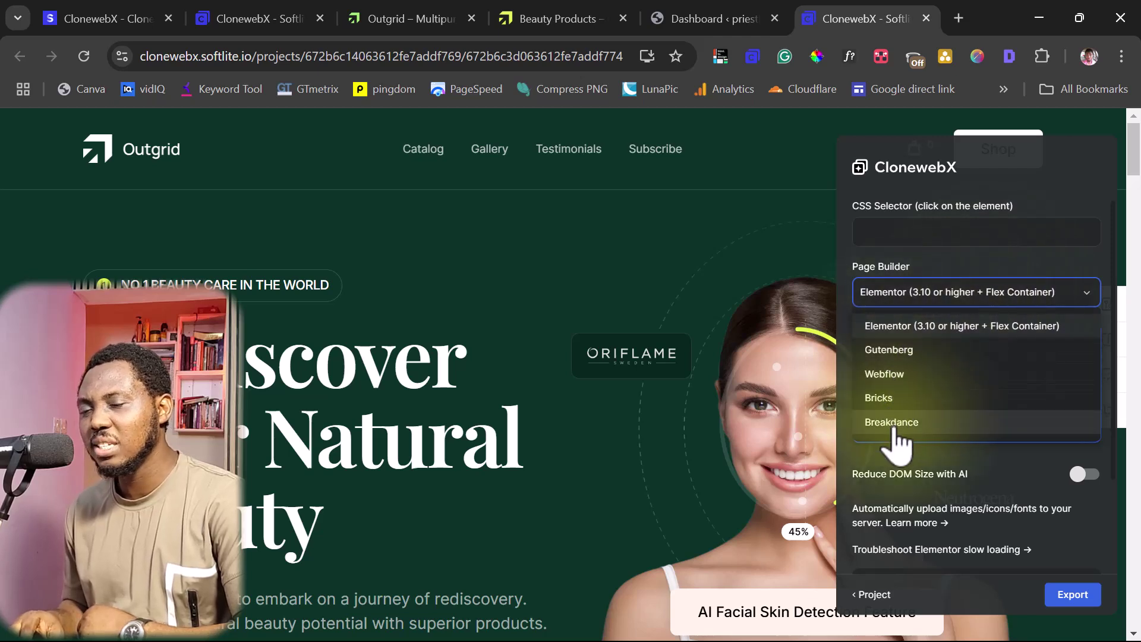
pyautogui.click(891, 350)
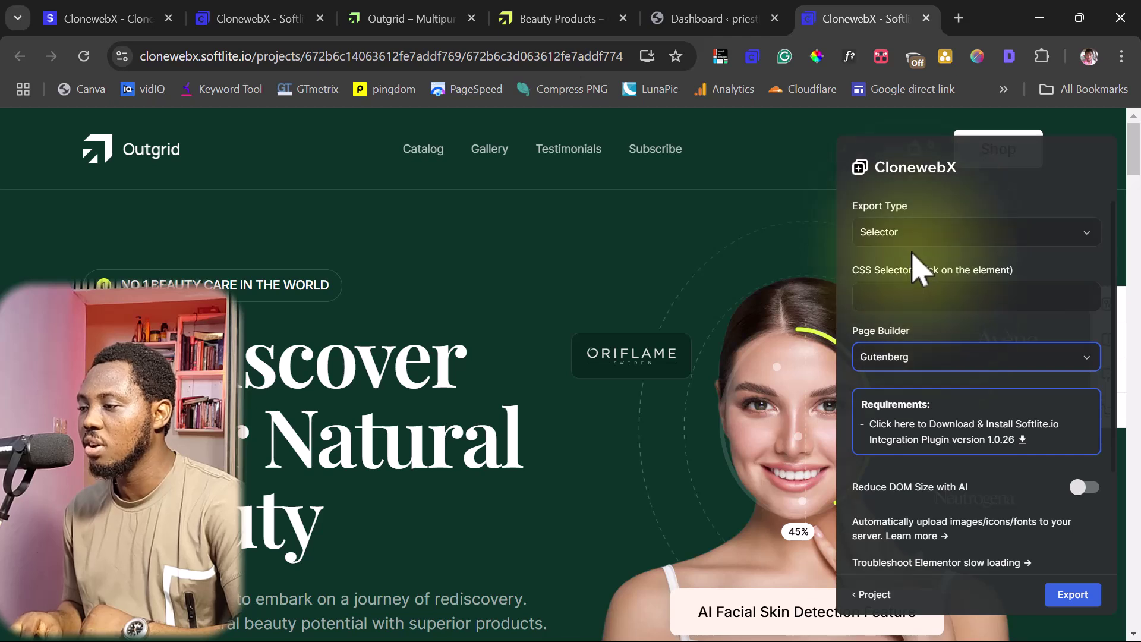
pyautogui.click(916, 238)
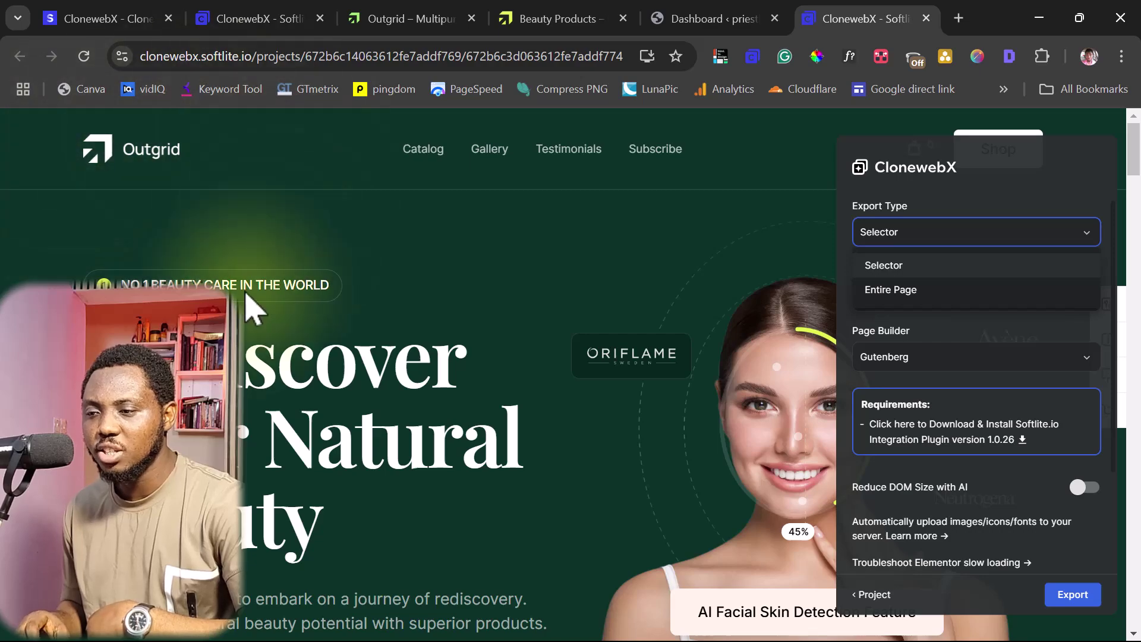
pyautogui.scroll(-10, 249, 308)
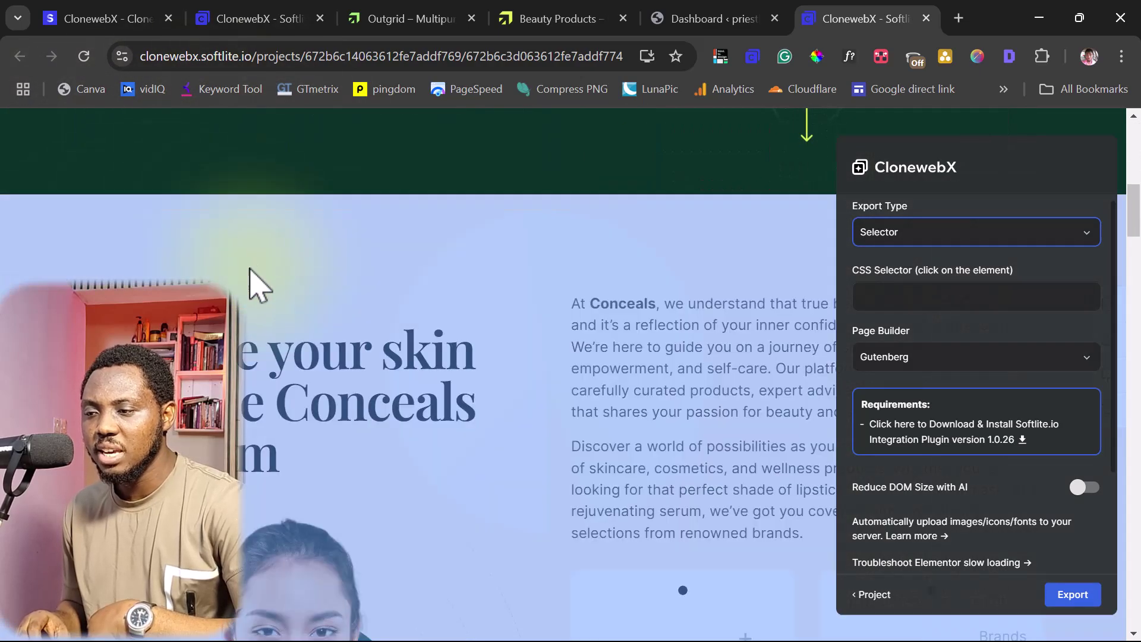
pyautogui.scroll(-10, 247, 282)
pyautogui.scroll(20, 243, 283)
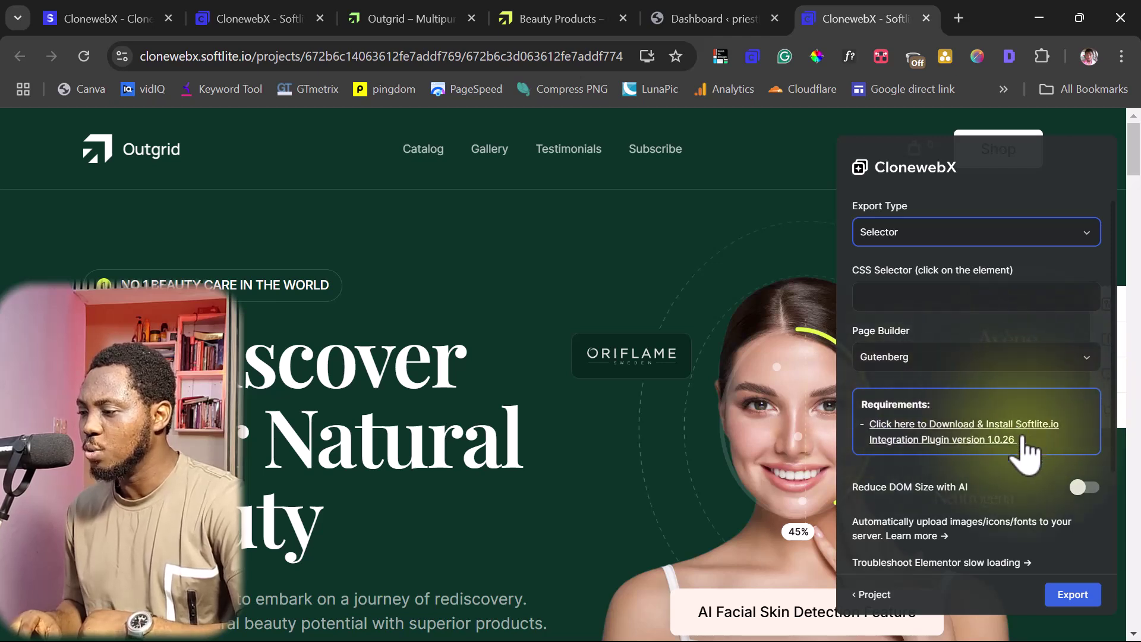
# Step: Download the Softlite.io Integration Plugin and enable Reduce DOM Size with AI at Standard level
pyautogui.click(983, 440)
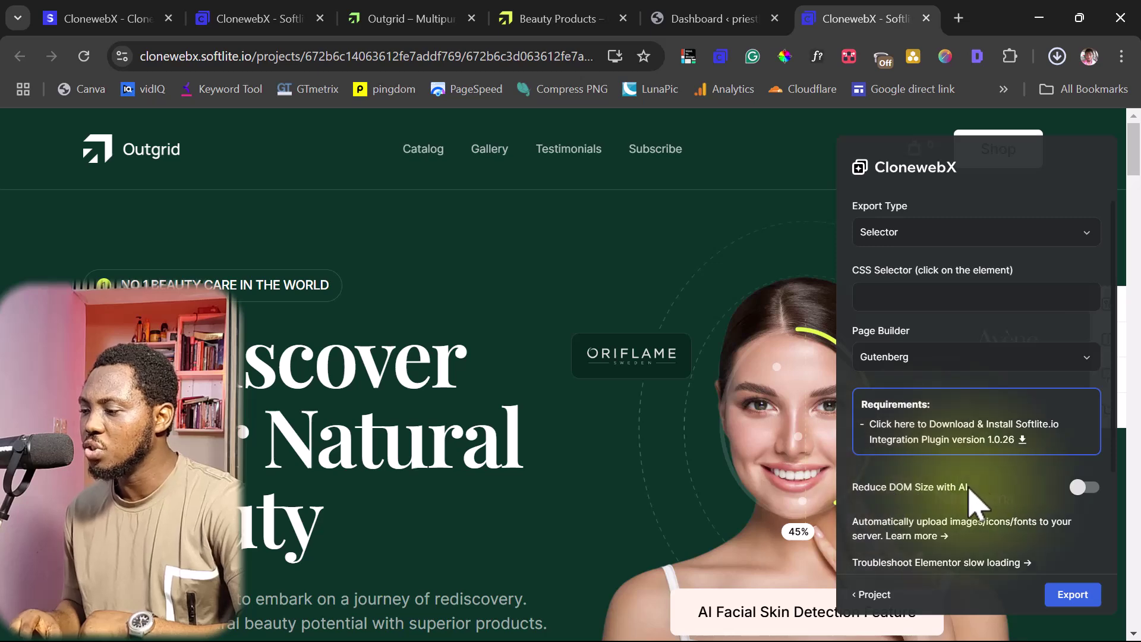
pyautogui.click(1085, 488)
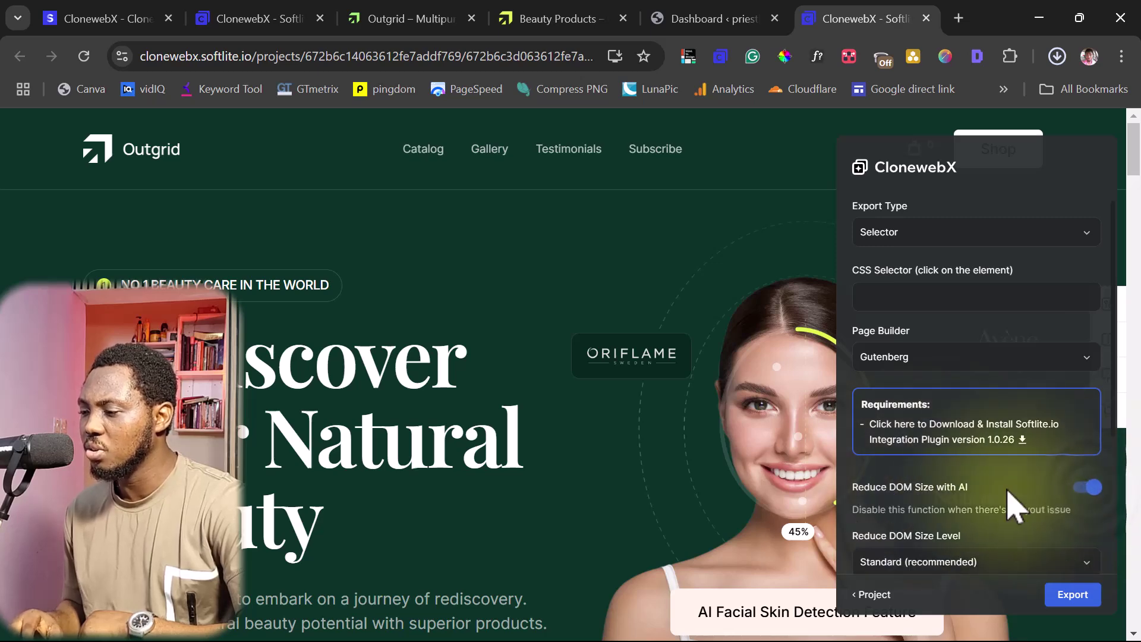
pyautogui.scroll(-3, 1010, 496)
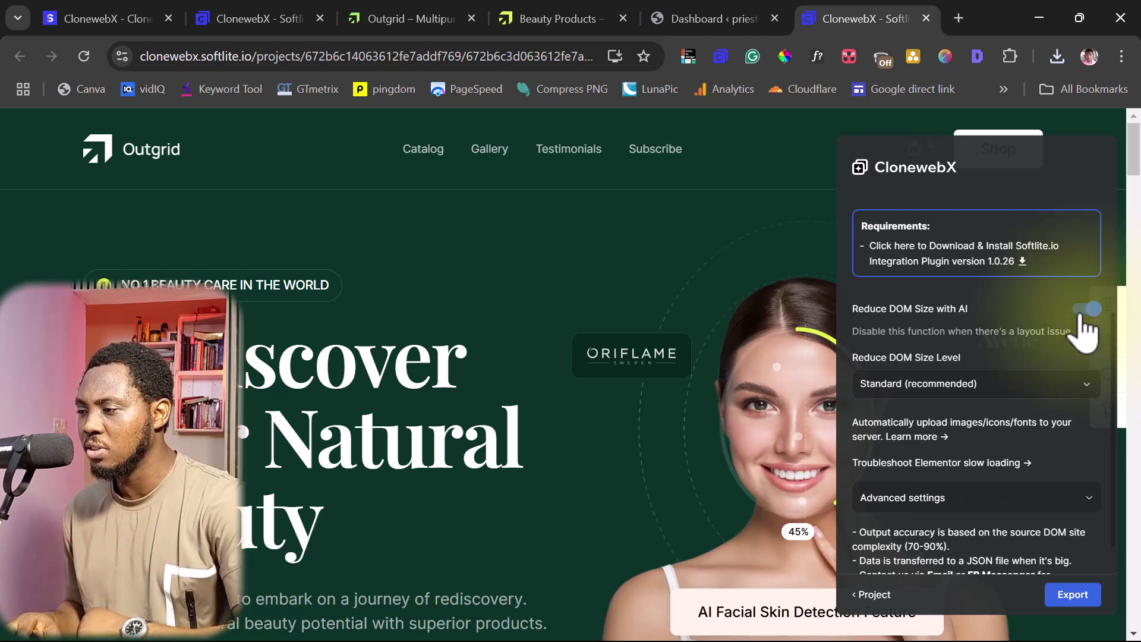
pyautogui.scroll(-1, 1004, 357)
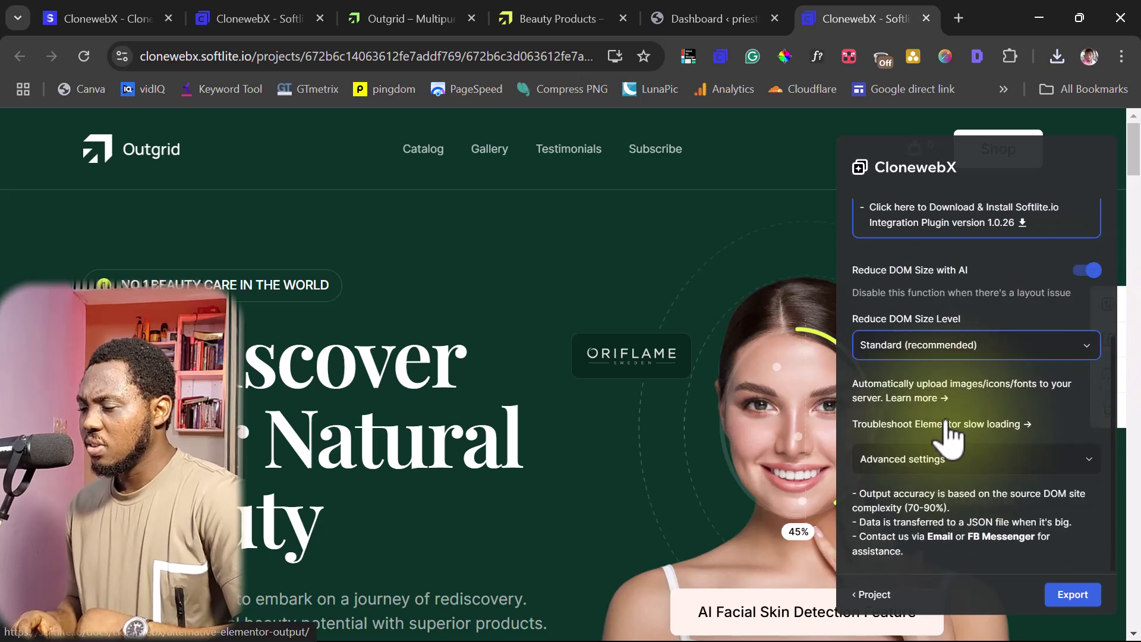
pyautogui.scroll(4, 949, 437)
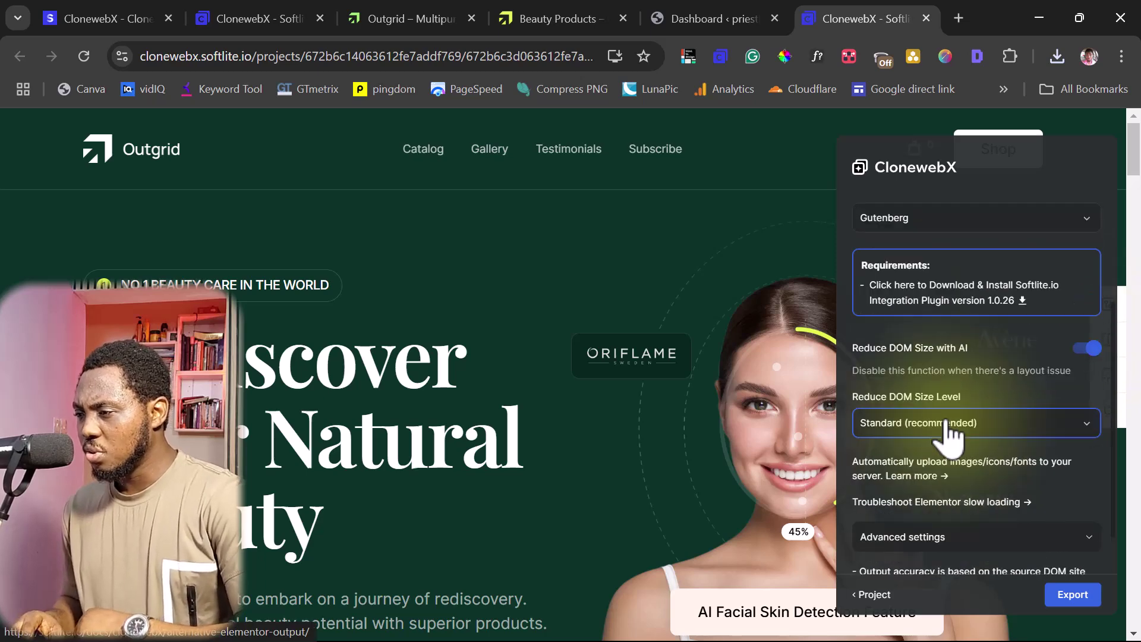
# Step: Keep Export Type as Selector and pick the Who We Are section (#who, parent .elementor-14)
pyautogui.click(889, 235)
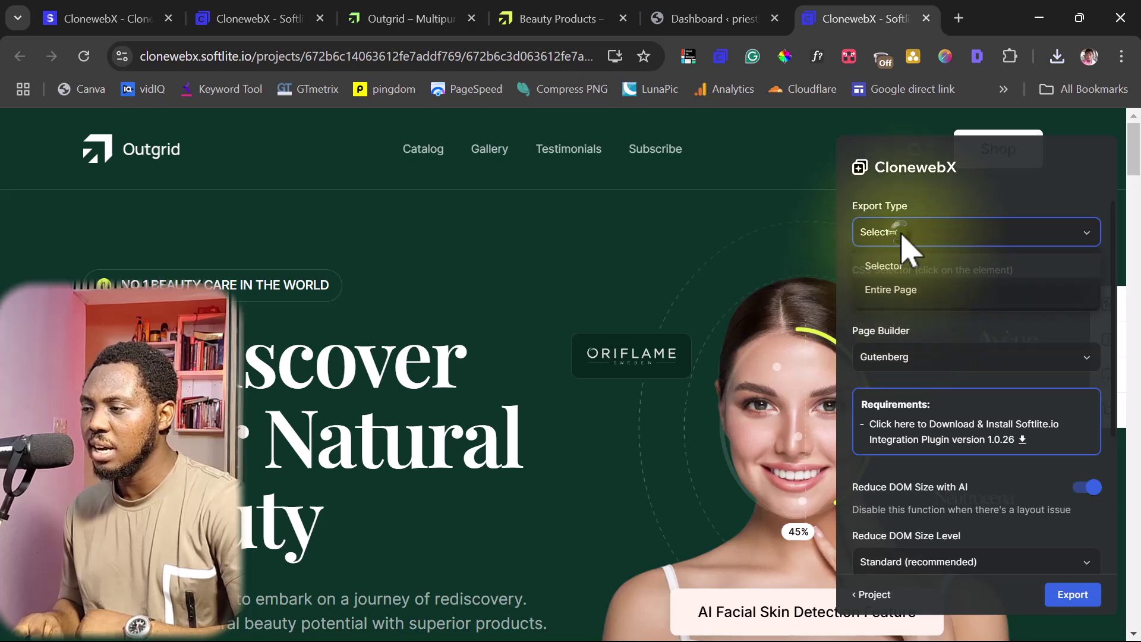
pyautogui.click(902, 236)
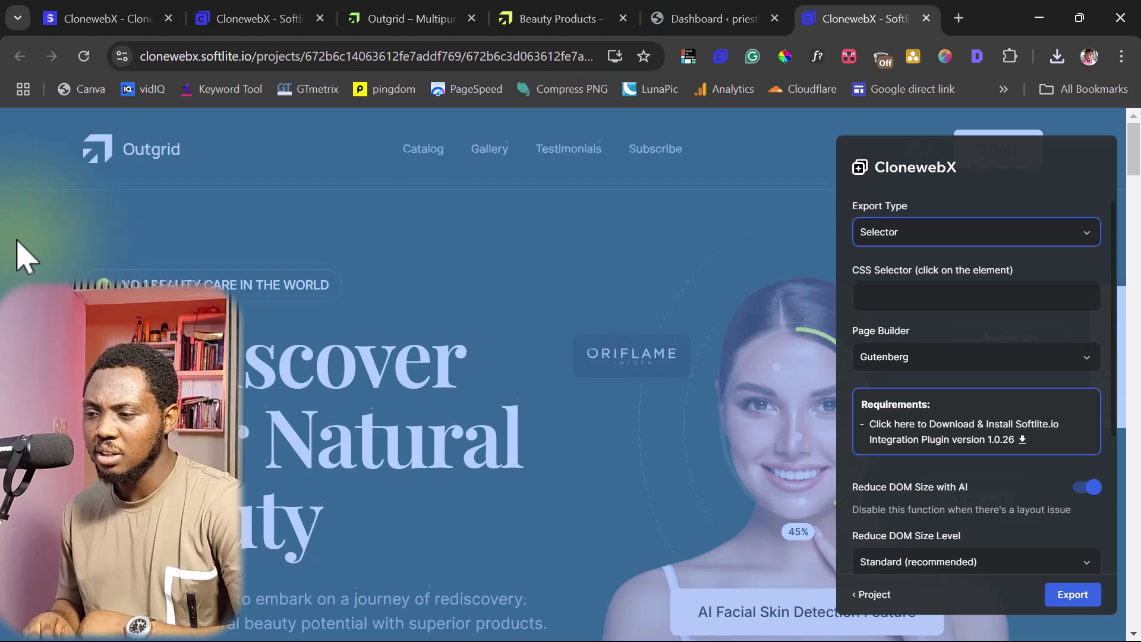
pyautogui.scroll(-10, 17, 241)
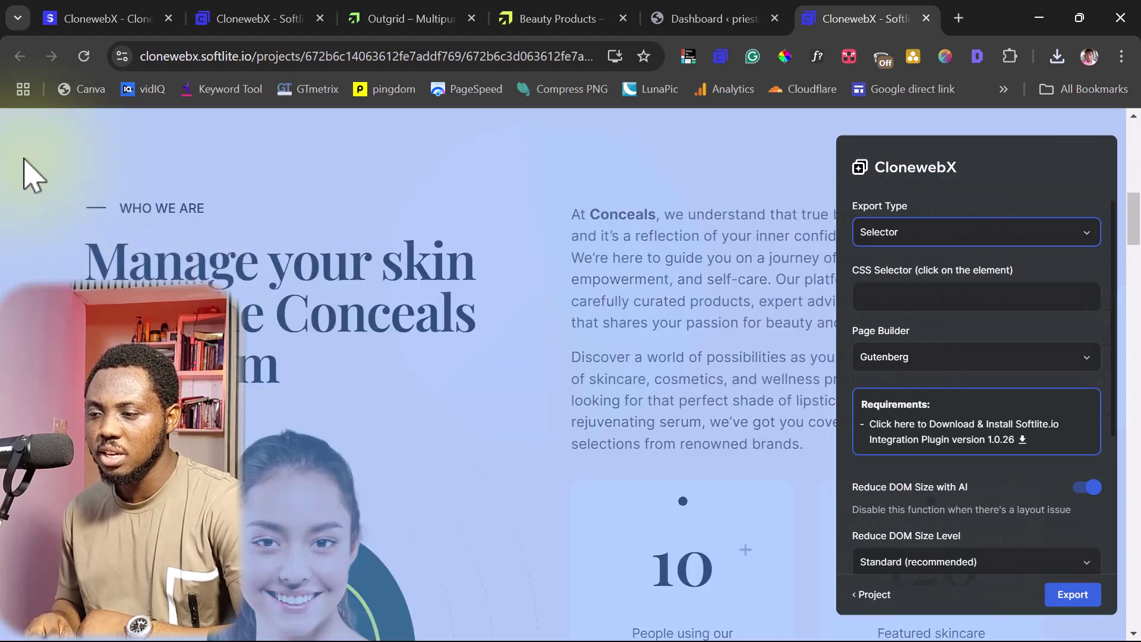
pyautogui.click(24, 159)
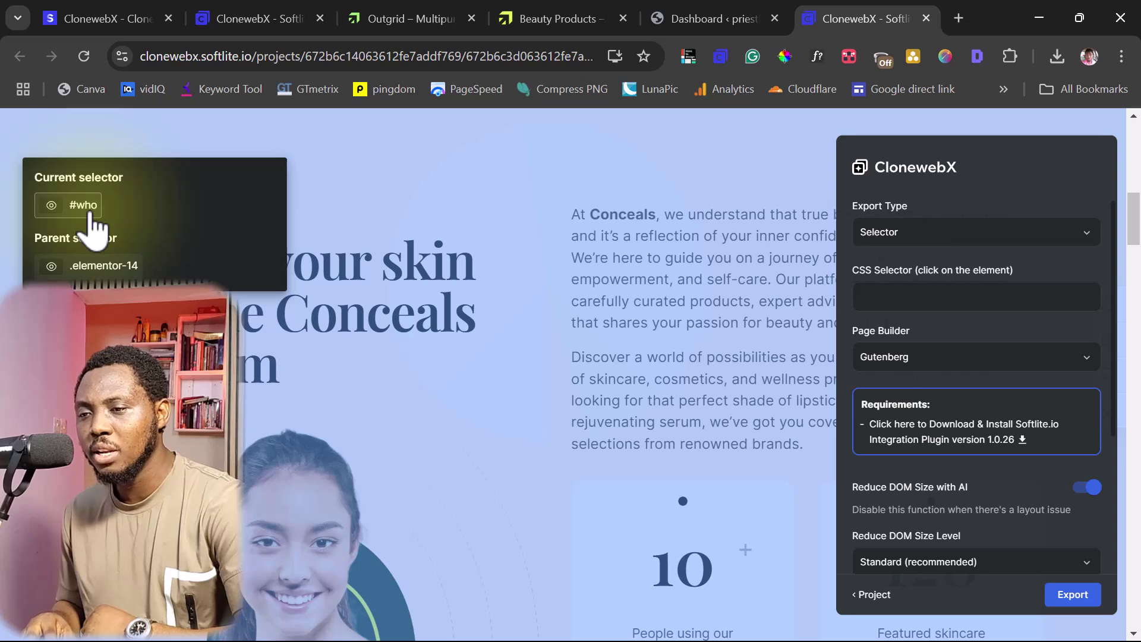
# Step: Fill the CSS Selector with #who and export the Who We Are section for Gutenberg
pyautogui.click(51, 205)
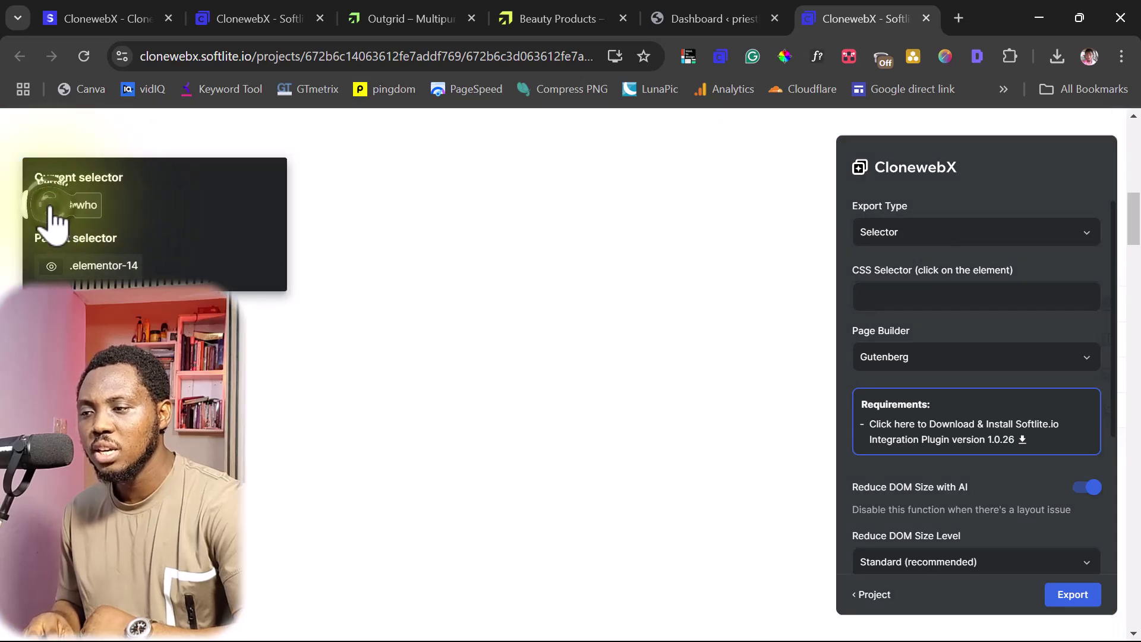
pyautogui.scroll(4, 381, 261)
pyautogui.scroll(2, 380, 262)
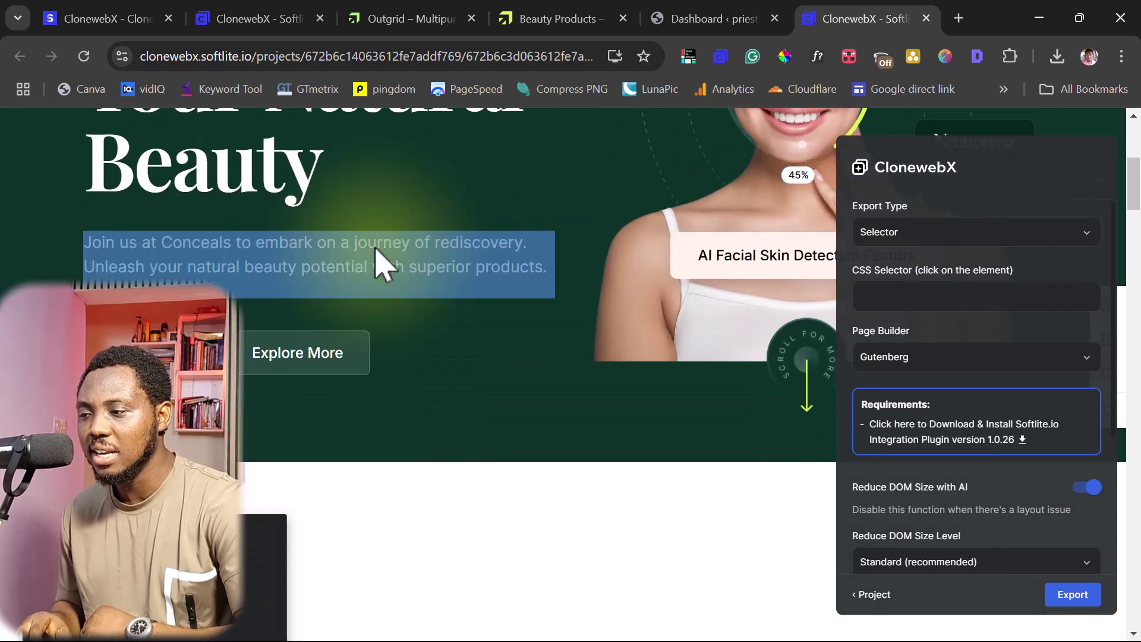
pyautogui.scroll(-8, 380, 261)
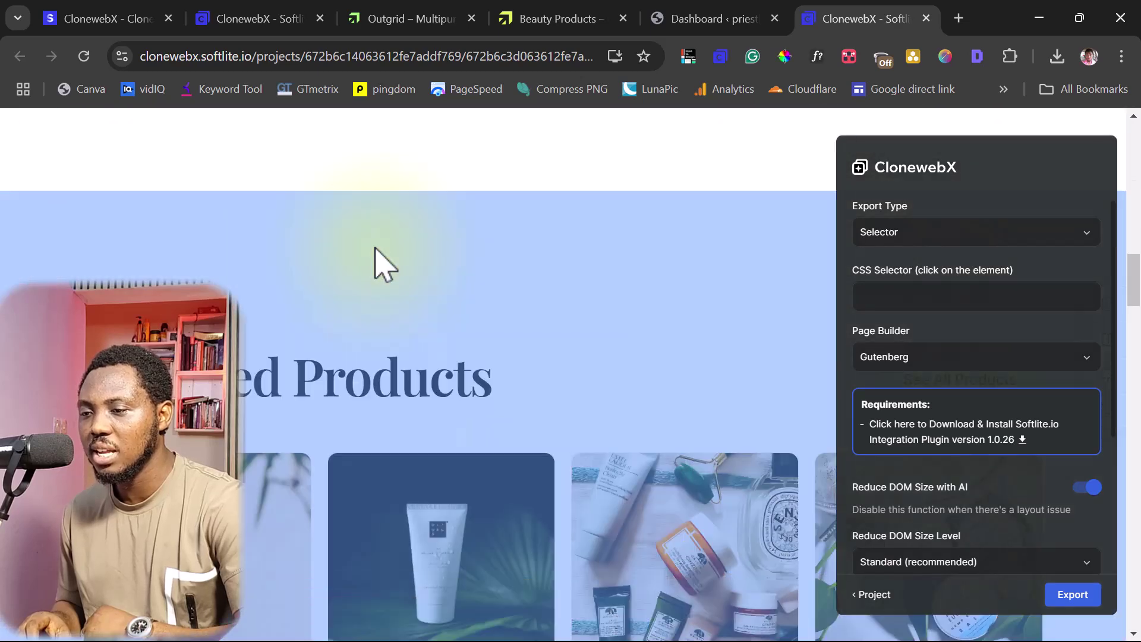
pyautogui.scroll(6, 376, 248)
pyautogui.click(375, 249)
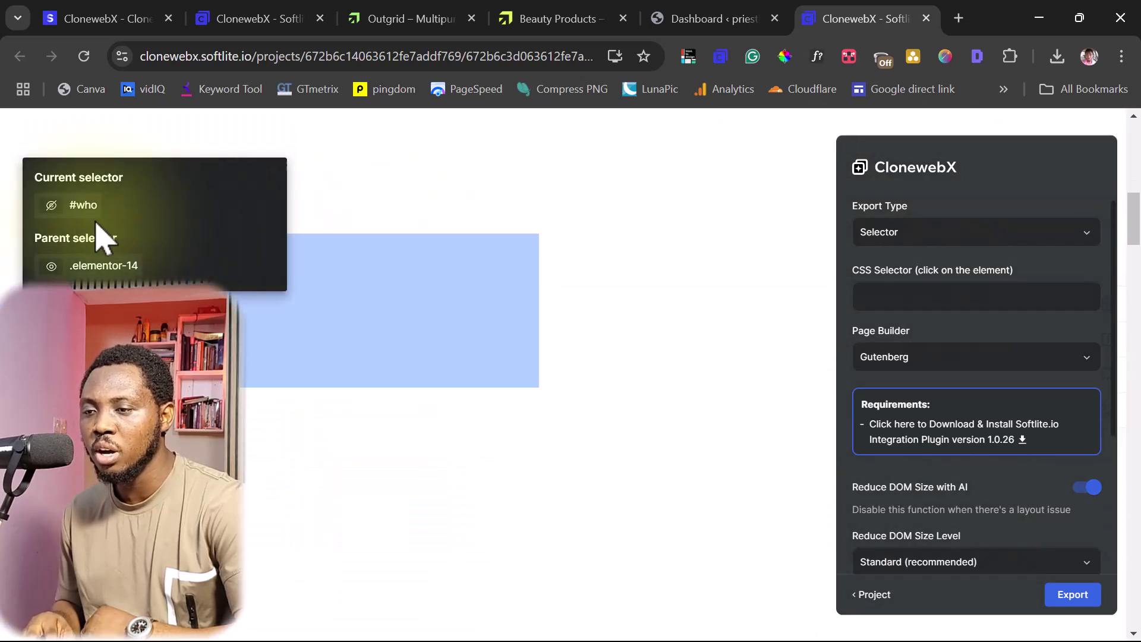
pyautogui.click(80, 214)
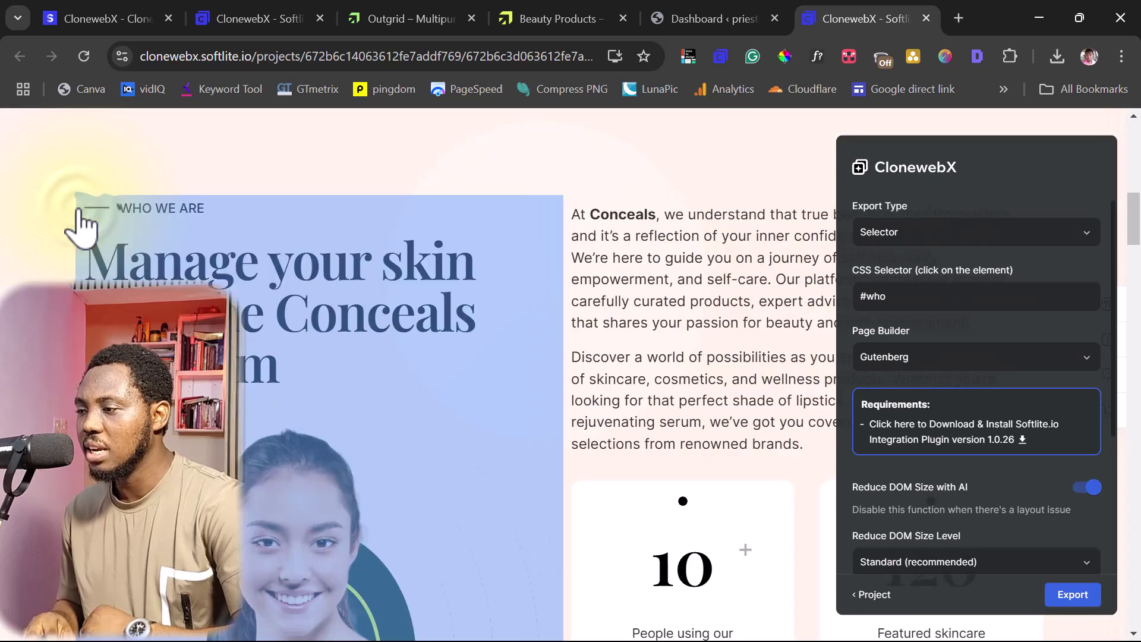
pyautogui.click(891, 304)
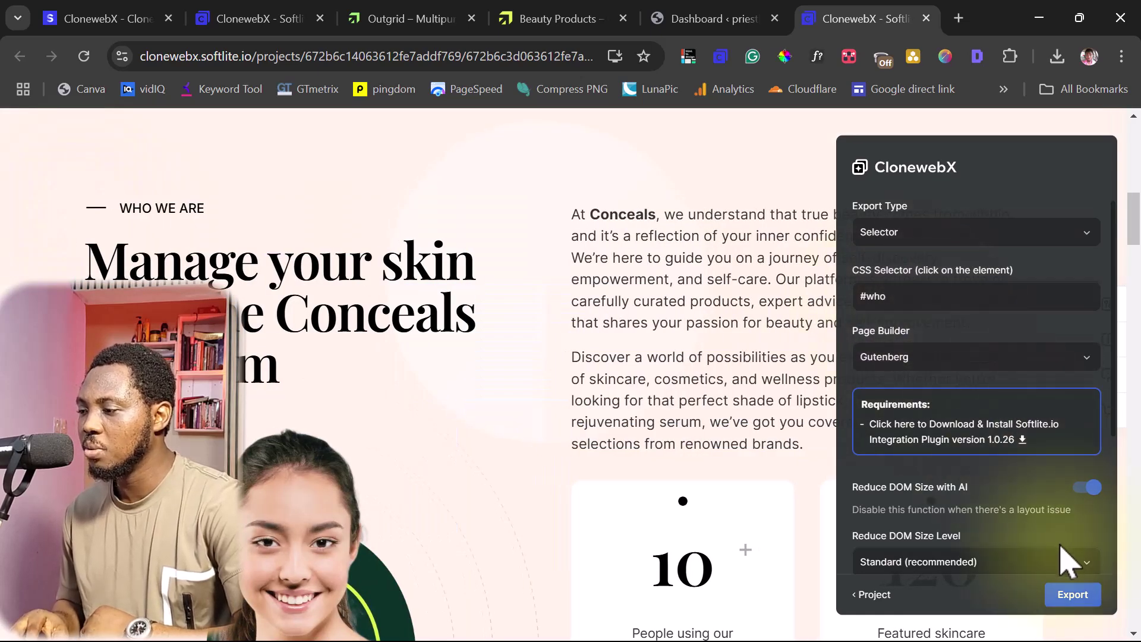
pyautogui.click(1071, 595)
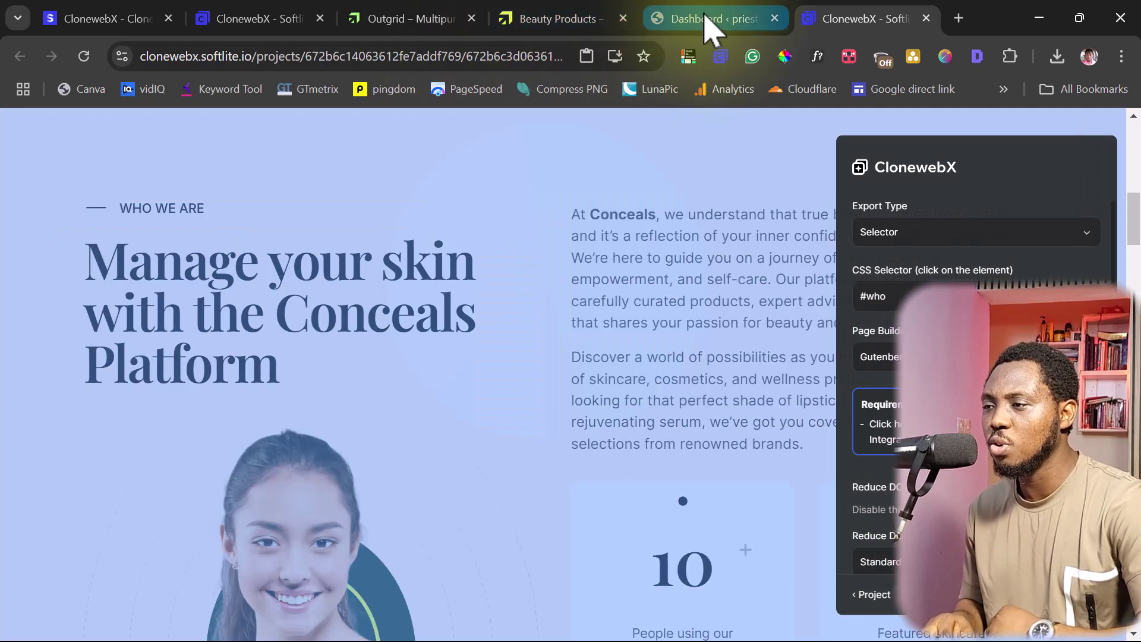
# Step: Switch to the WordPress dashboard and go to Plugins > Add New Plugin
pyautogui.click(708, 23)
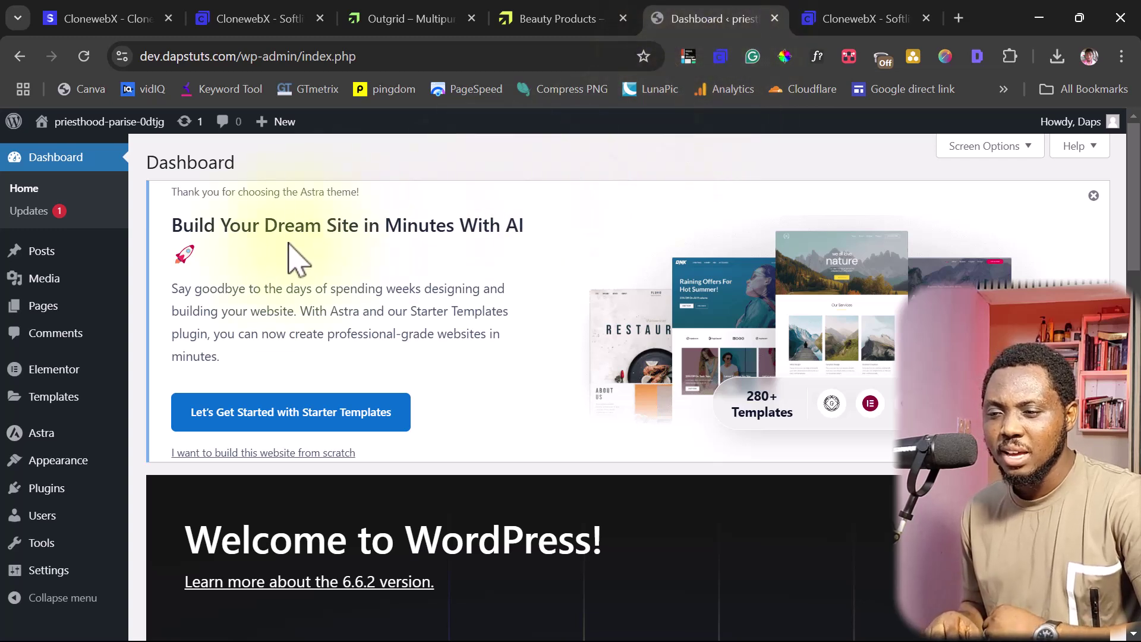
pyautogui.moveTo(48, 380)
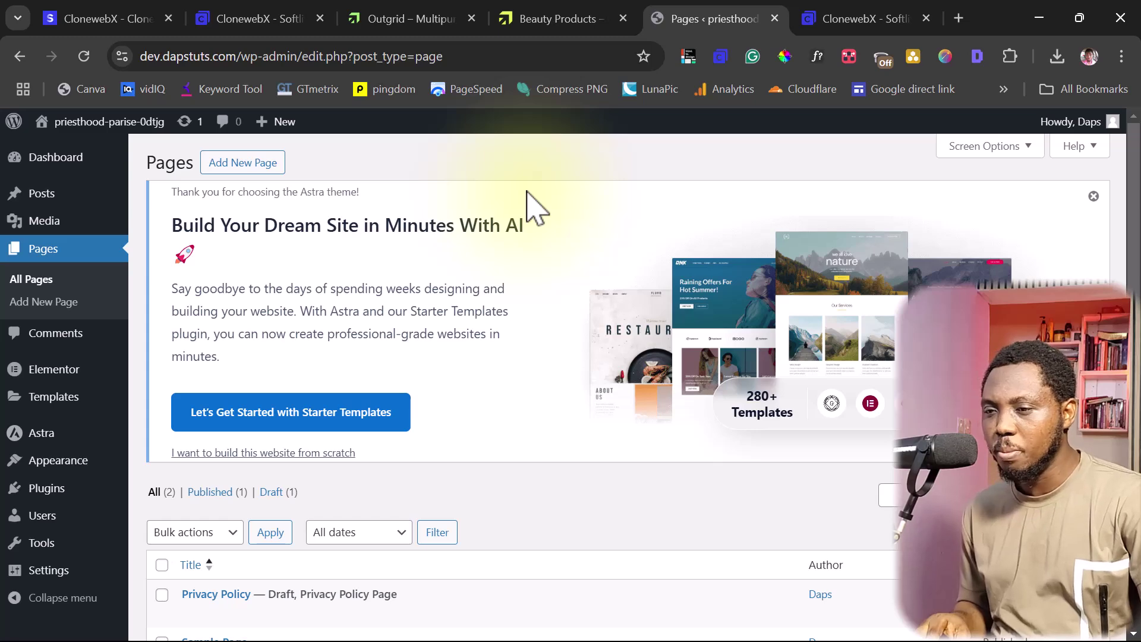
pyautogui.moveTo(47, 493)
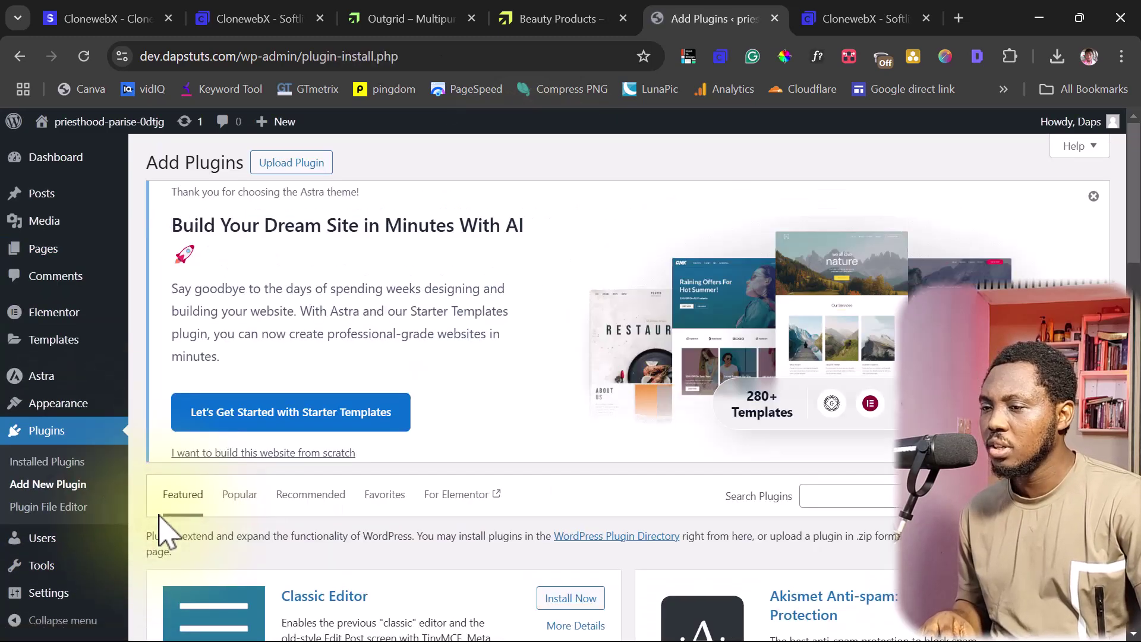
# Step: Upload softlite-io-integration.zip from recent downloads, install it, and activate the plugin
pyautogui.click(297, 166)
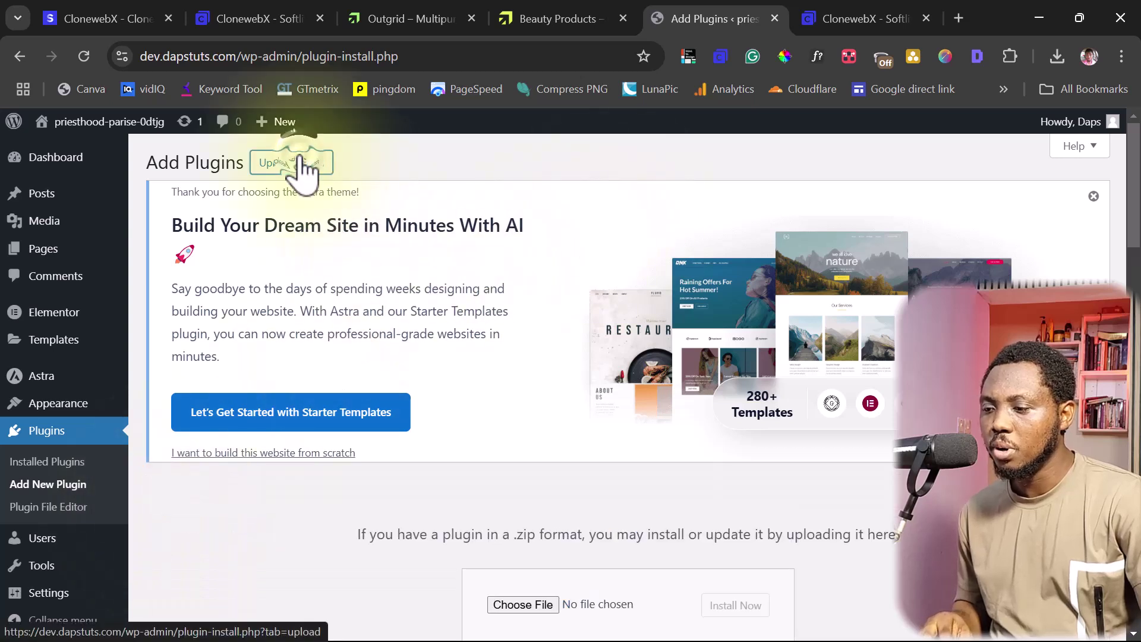
pyautogui.click(1056, 57)
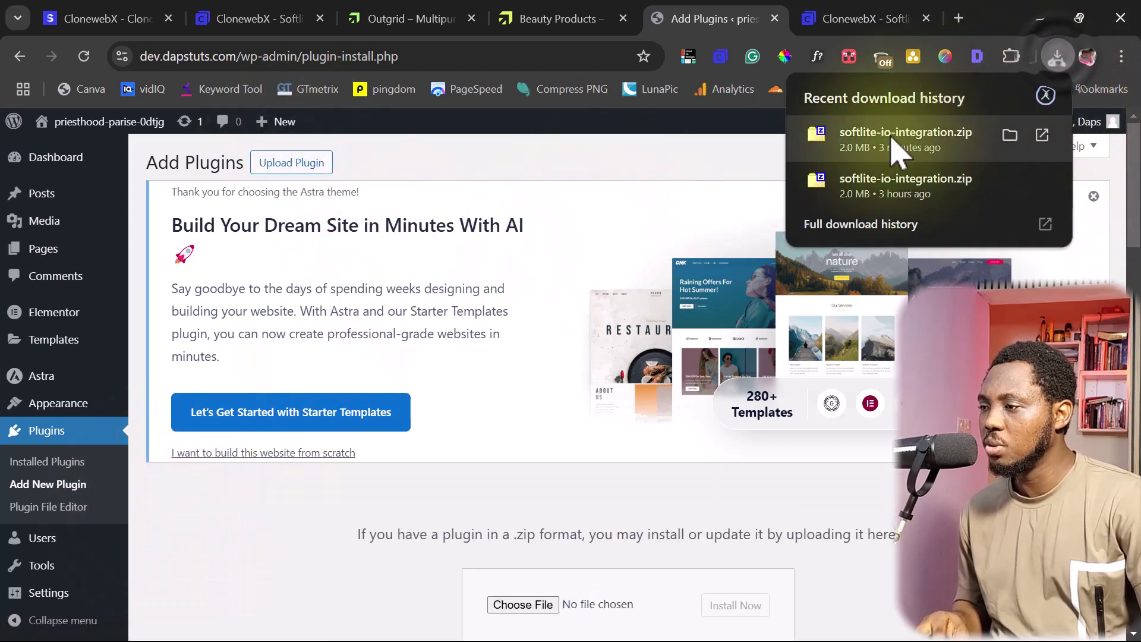
pyautogui.moveTo(897, 152); pyautogui.dragTo(522, 605)
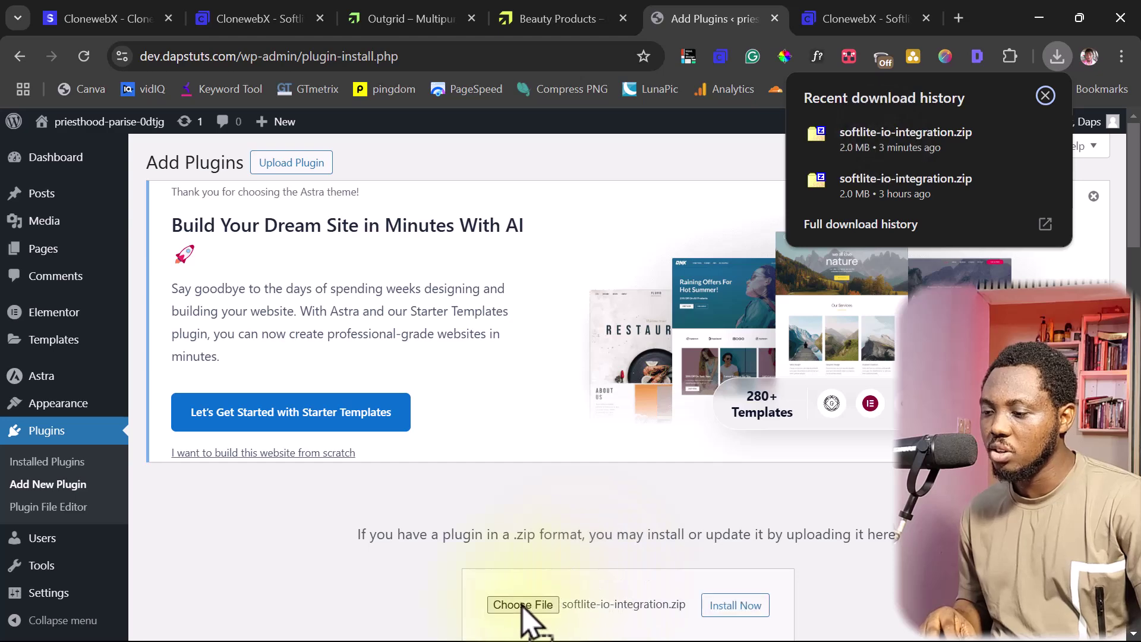
pyautogui.scroll(-3, 859, 594)
pyautogui.click(733, 438)
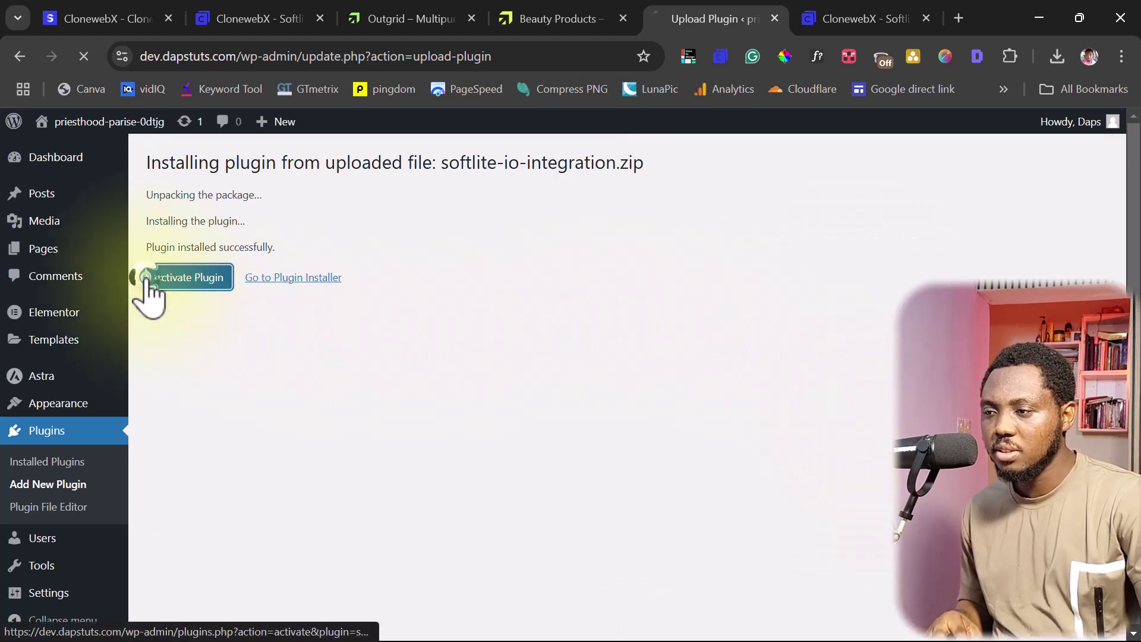
pyautogui.click(147, 282)
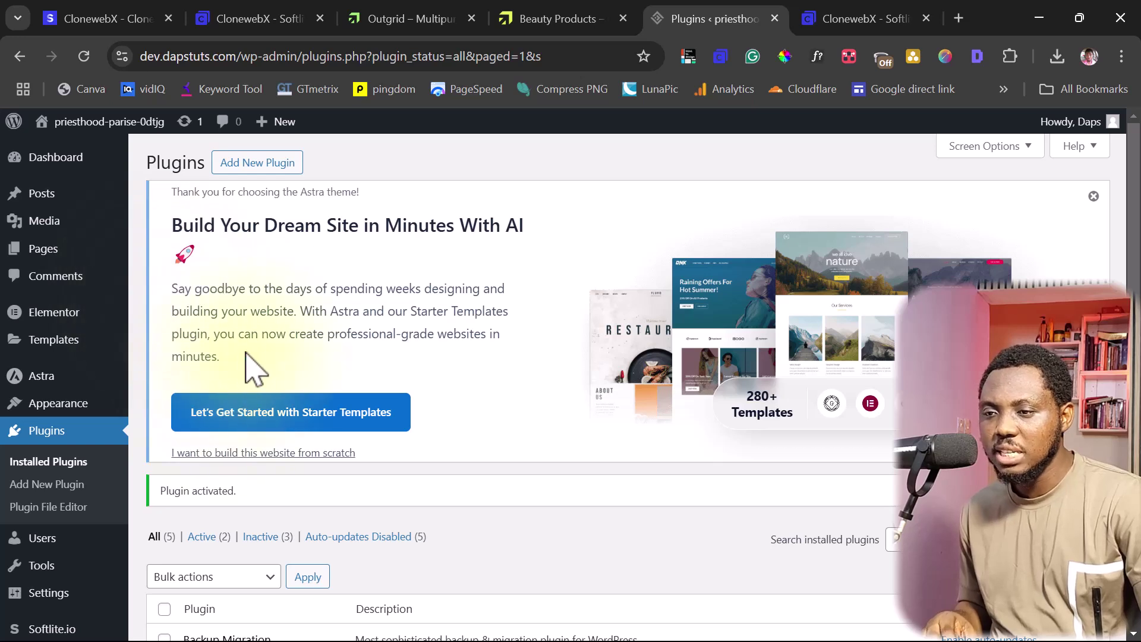
# Step: Start a new titled page and paste the cloned 'Manage your skin with the Conceals Platform' section
pyautogui.moveTo(52, 257)
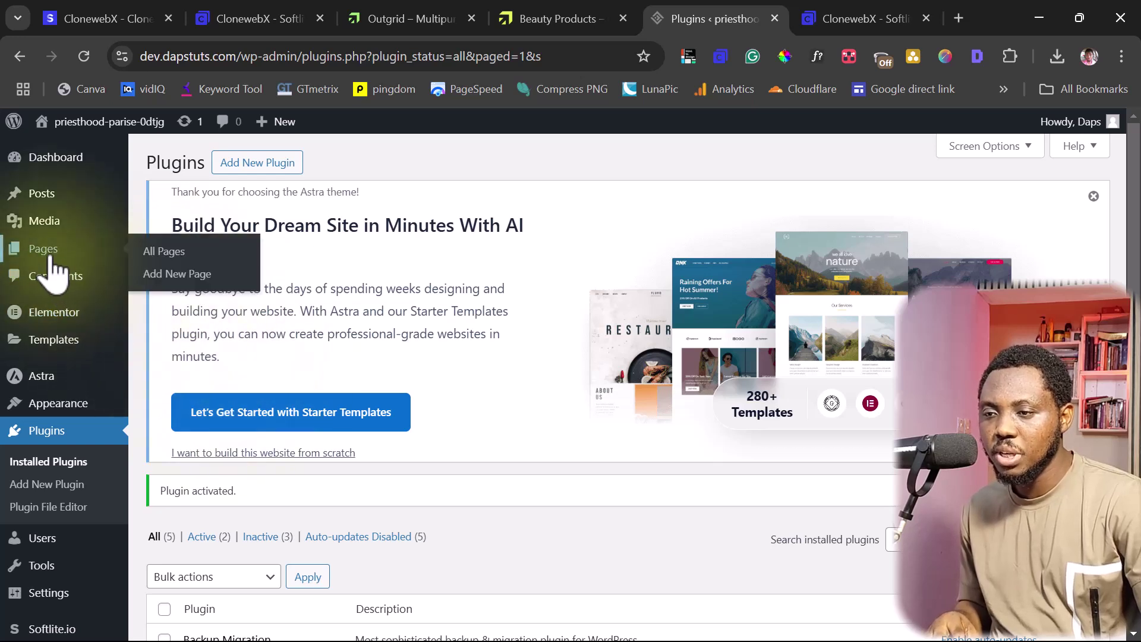
pyautogui.click(177, 274)
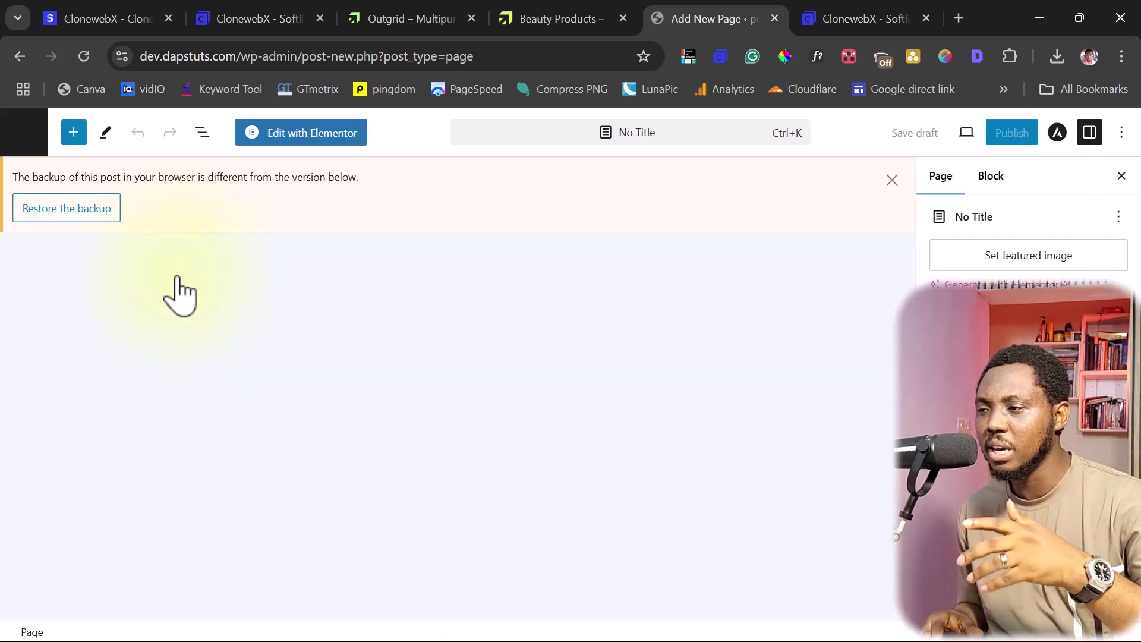
pyautogui.click(892, 179)
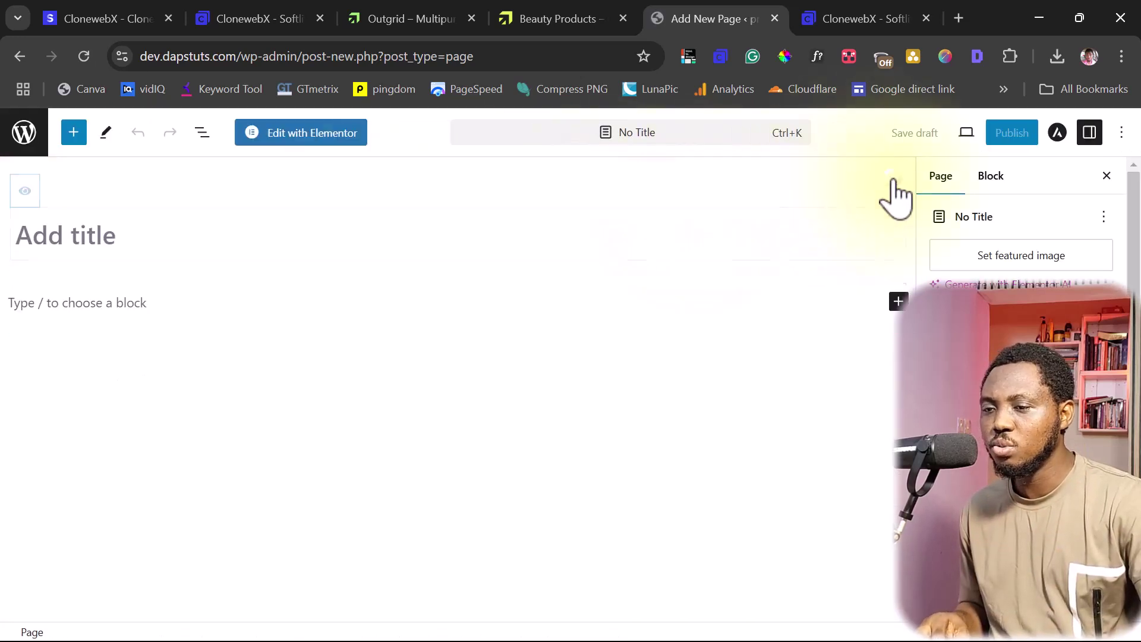
pyautogui.click(37, 233)
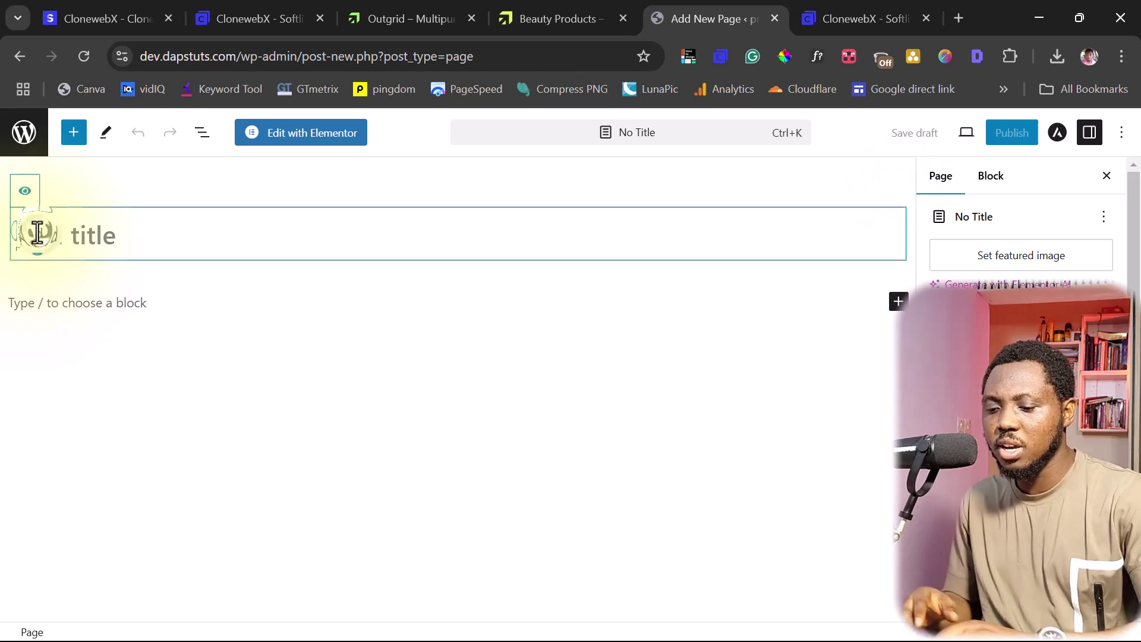
pyautogui.write('Daps')
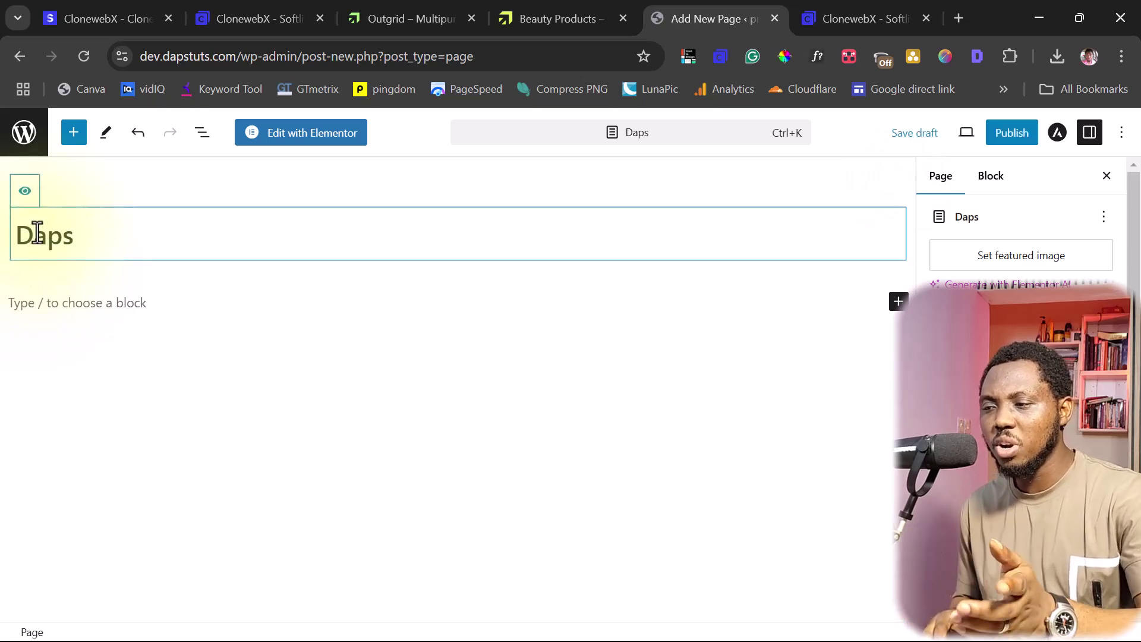
pyautogui.click(107, 307)
pyautogui.hotkey('ctrl', 'v')
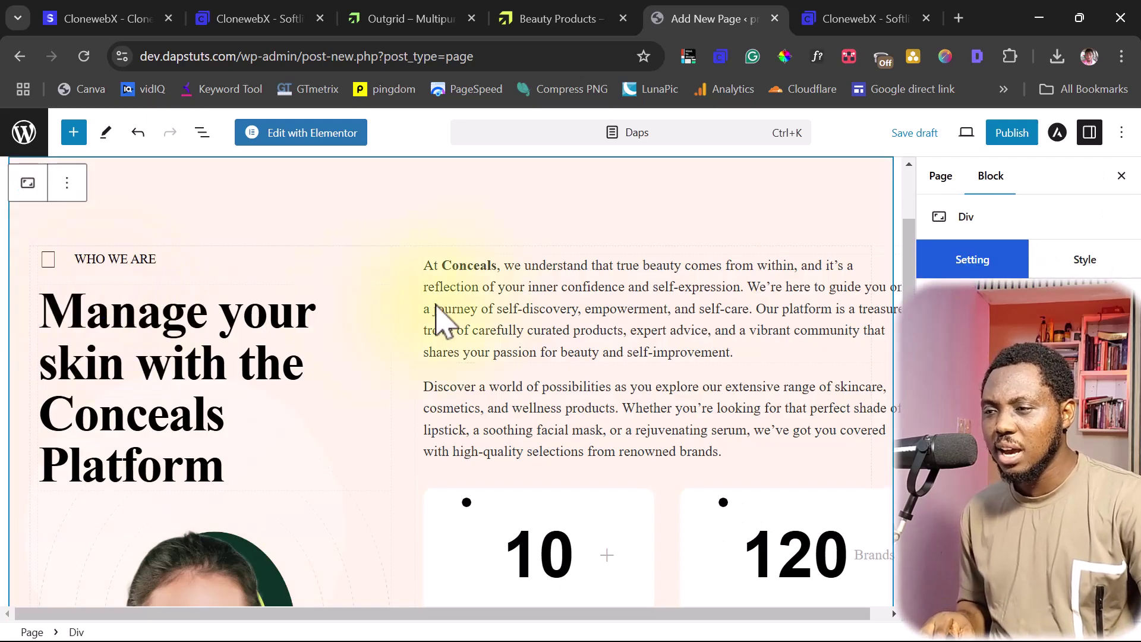
pyautogui.scroll(-8, 471, 306)
pyautogui.scroll(10, 481, 324)
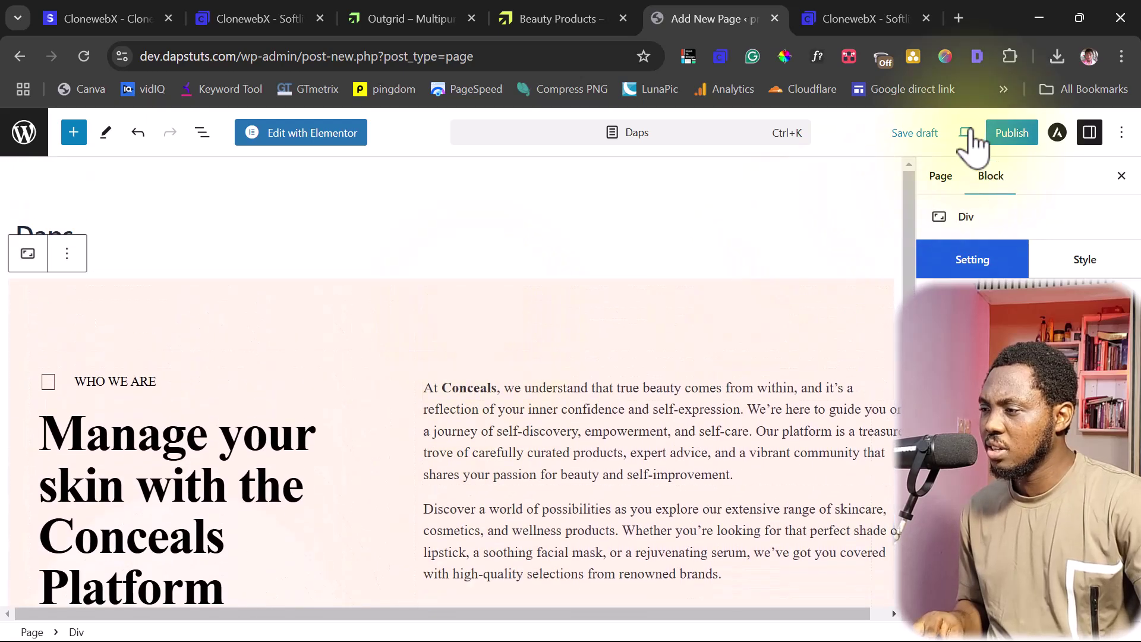
pyautogui.click(965, 136)
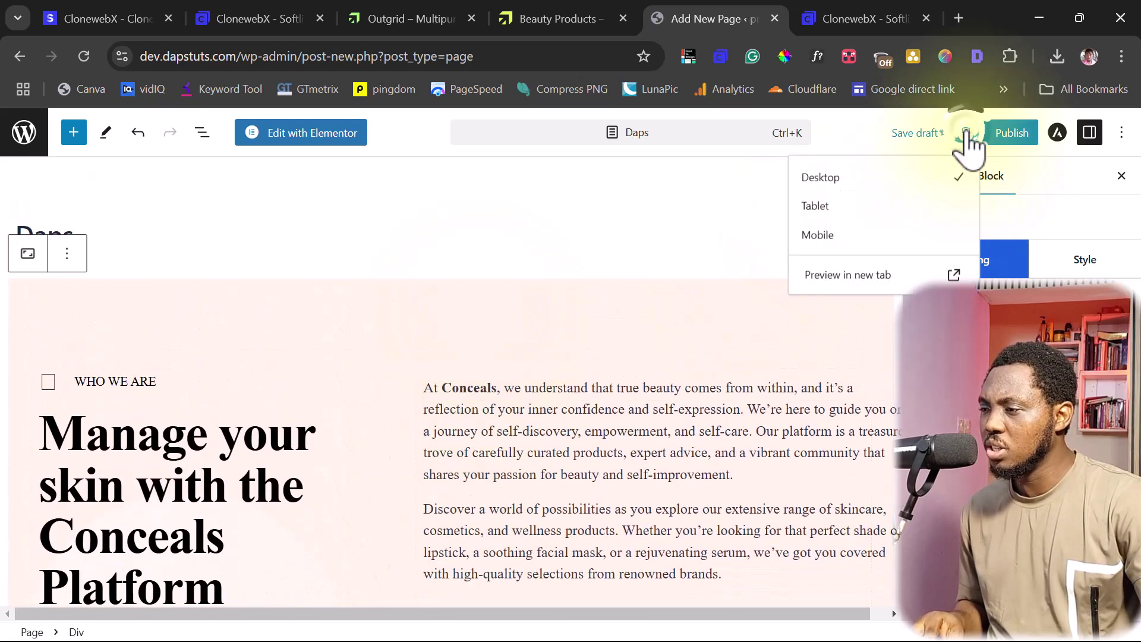
pyautogui.click(814, 207)
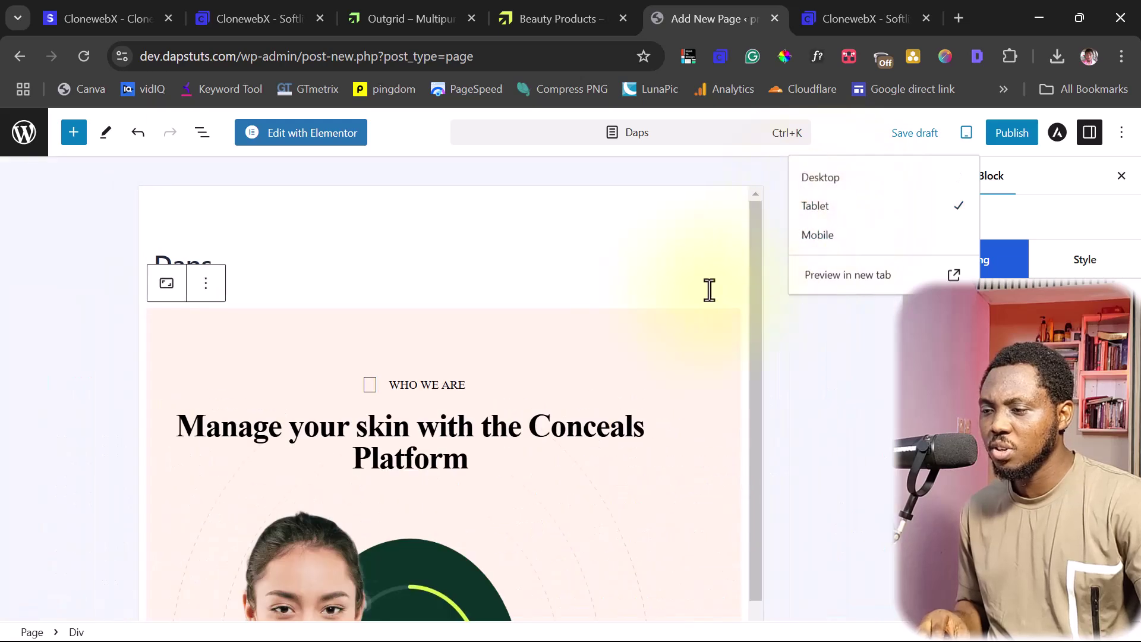
pyautogui.scroll(-10, 586, 344)
pyautogui.scroll(-2, 586, 344)
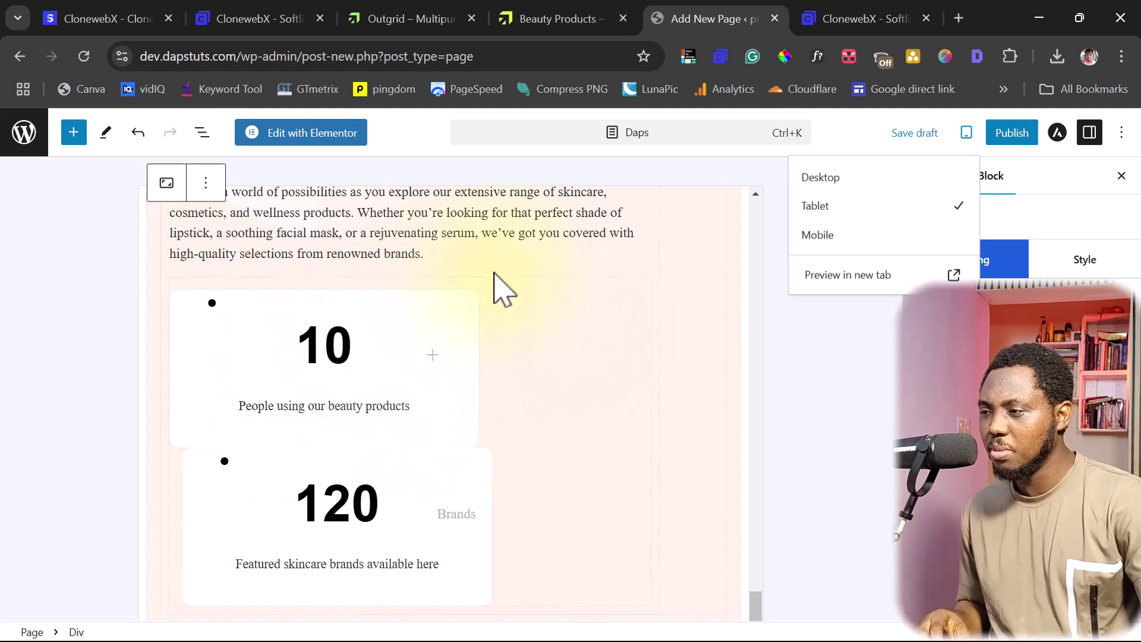
pyautogui.click(829, 235)
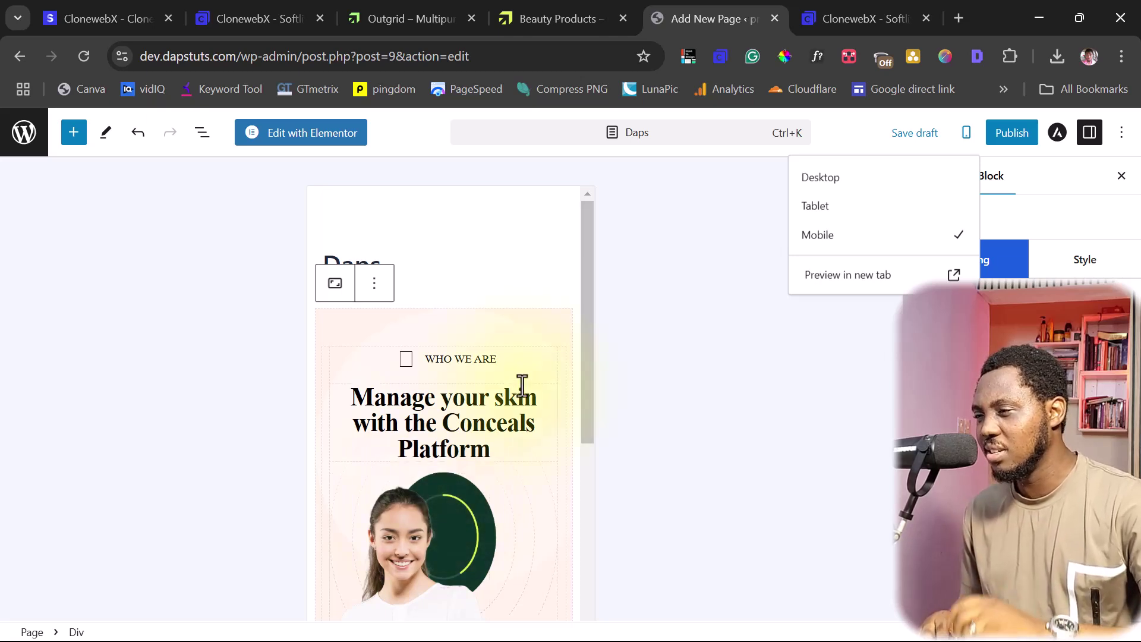
pyautogui.click(830, 178)
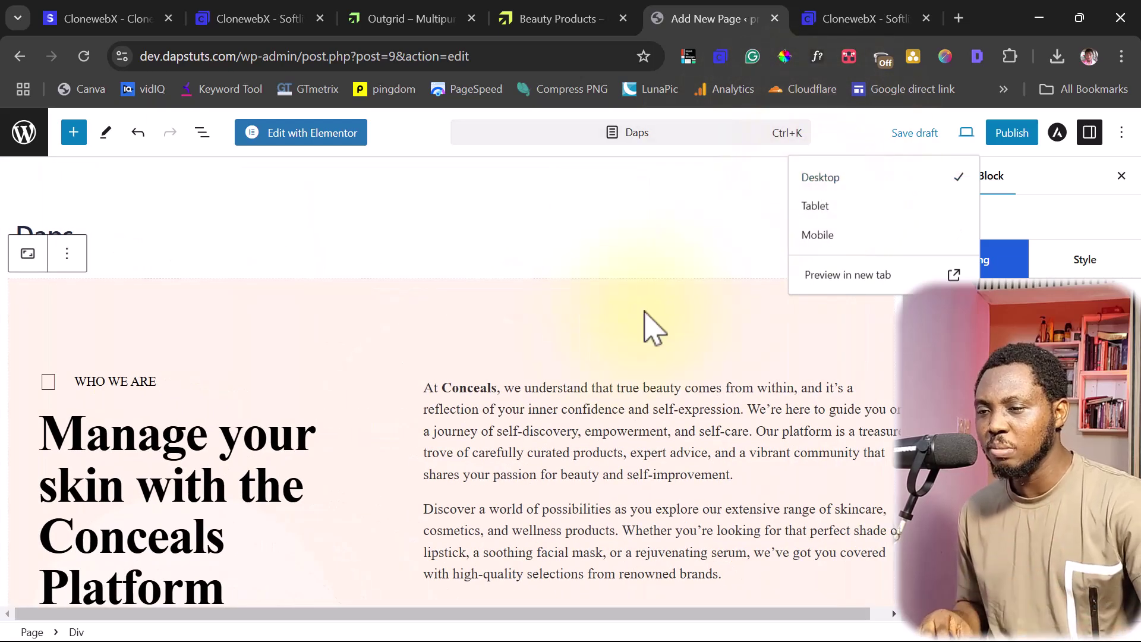
pyautogui.scroll(-10, 398, 383)
# Step: In CloneWebX, pick the Featured Products section and set the clone selector to #catalog
pyautogui.scroll(-1, 398, 383)
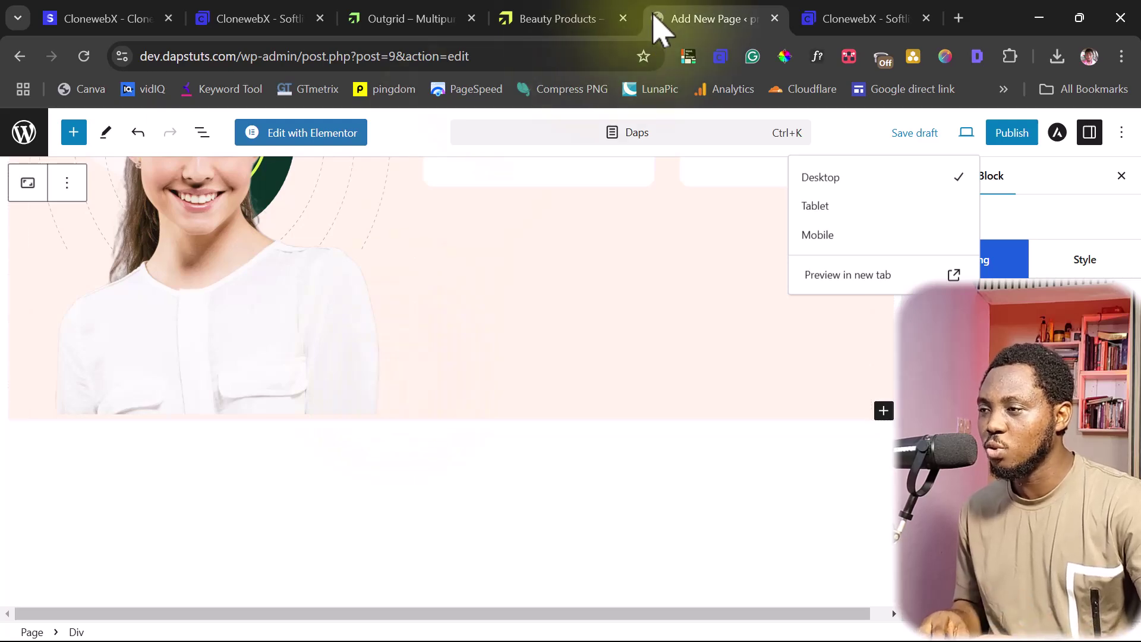
pyautogui.click(844, 18)
pyautogui.scroll(-10, 283, 432)
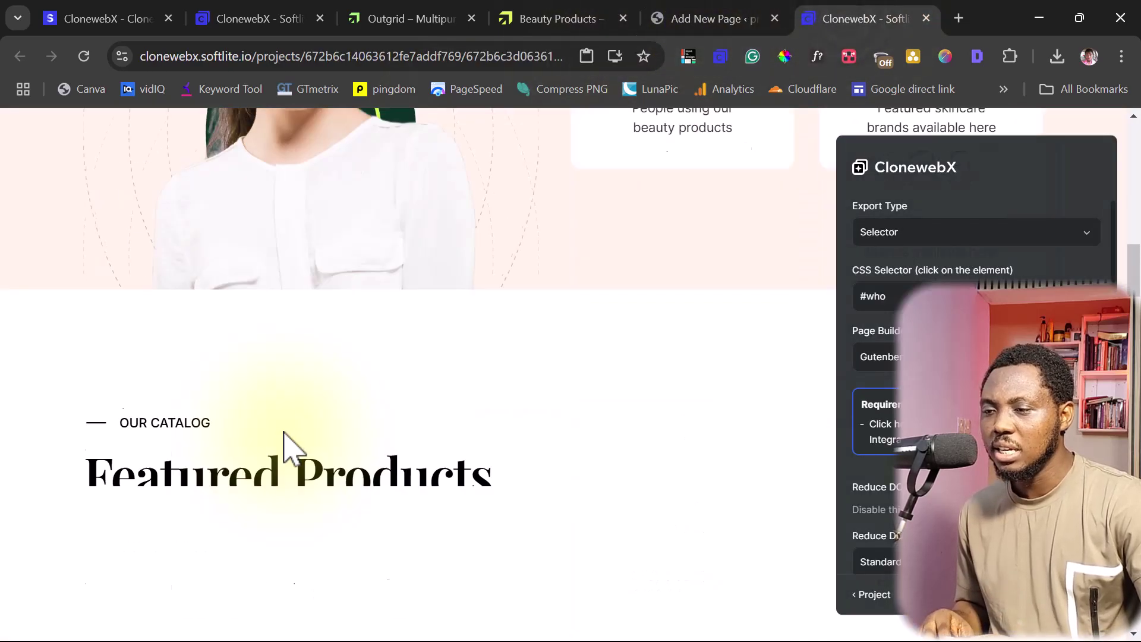
pyautogui.scroll(5, 282, 433)
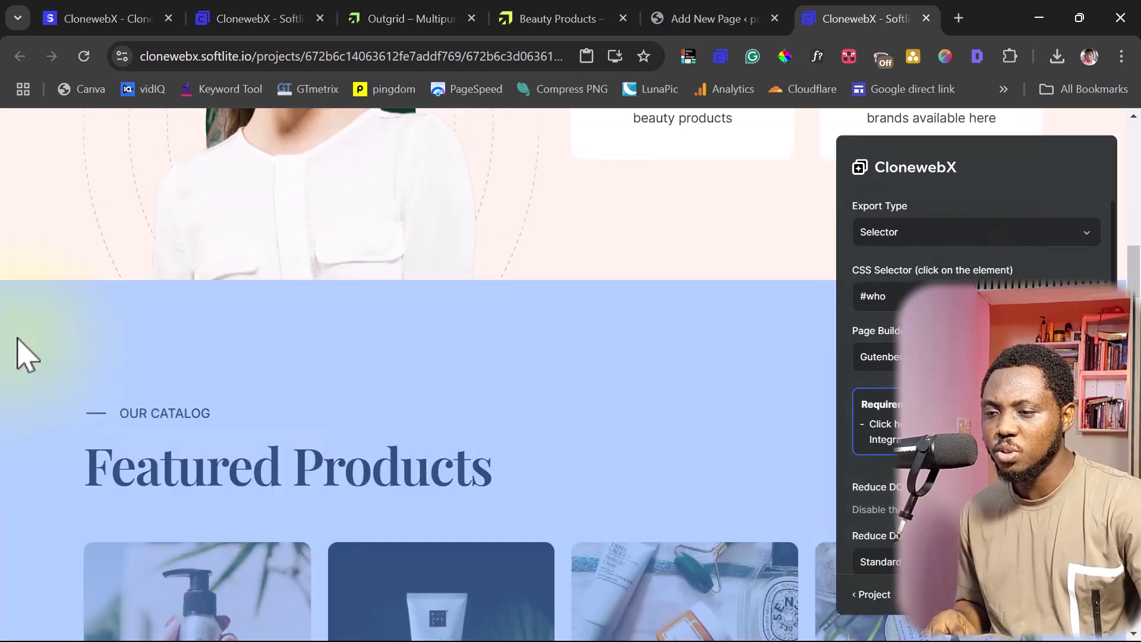
pyautogui.click(18, 339)
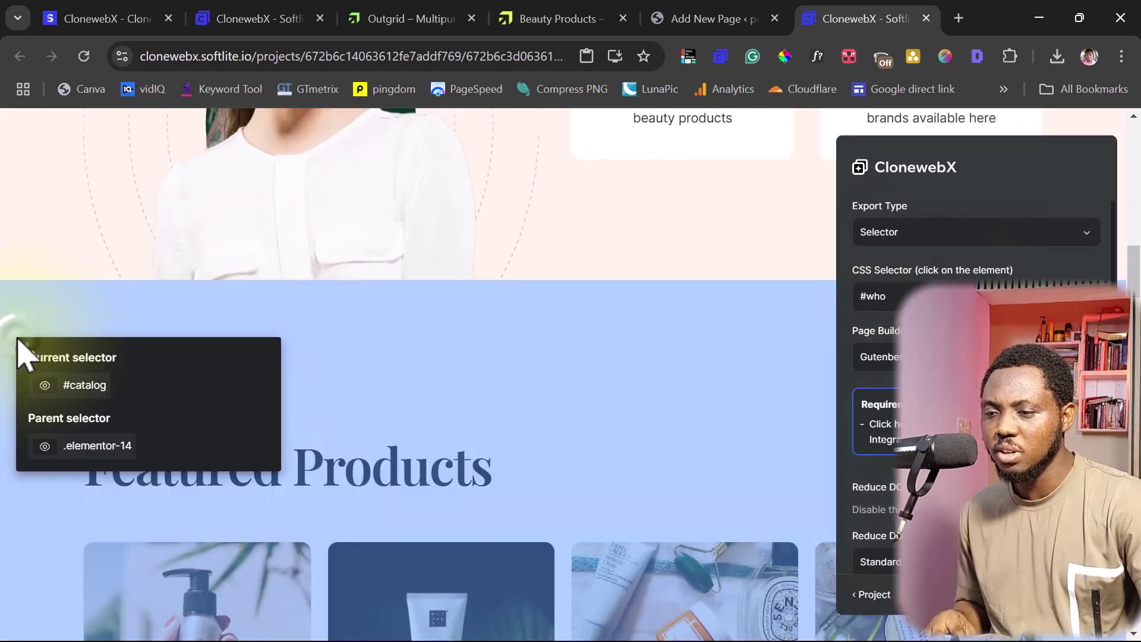
pyautogui.click(83, 393)
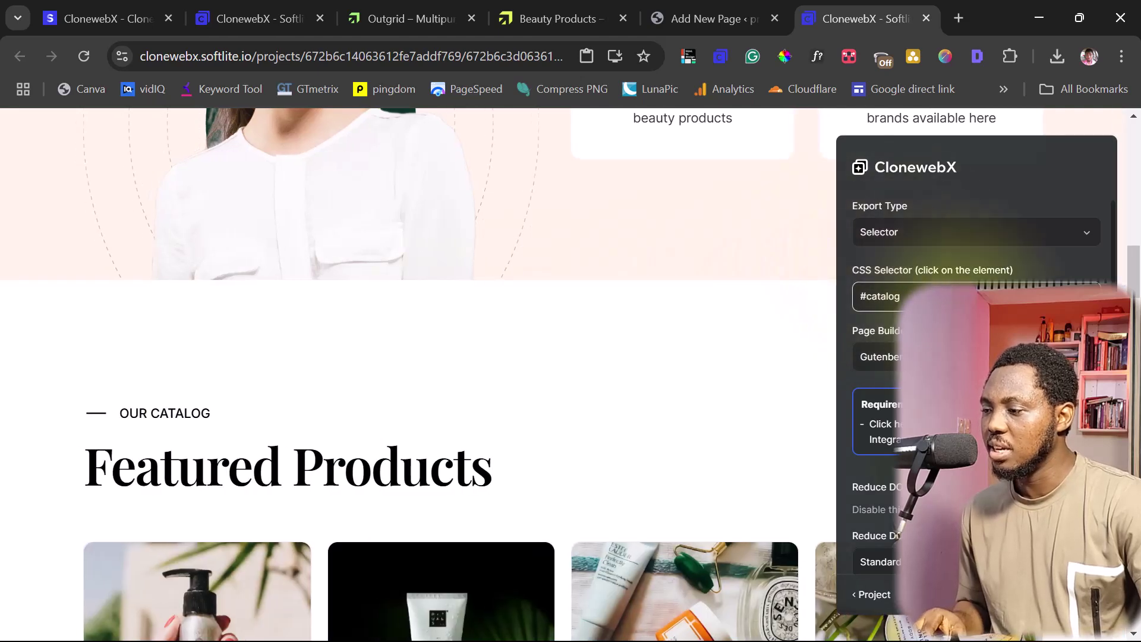
pyautogui.scroll(-2, 894, 297)
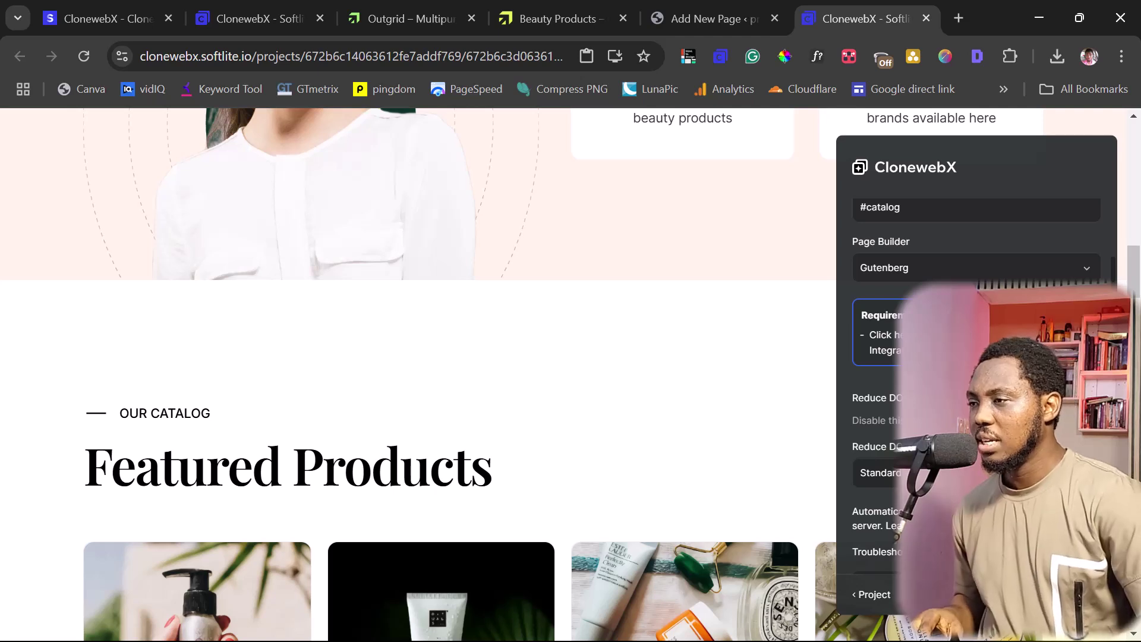
pyautogui.tripleClick(1008, 133)
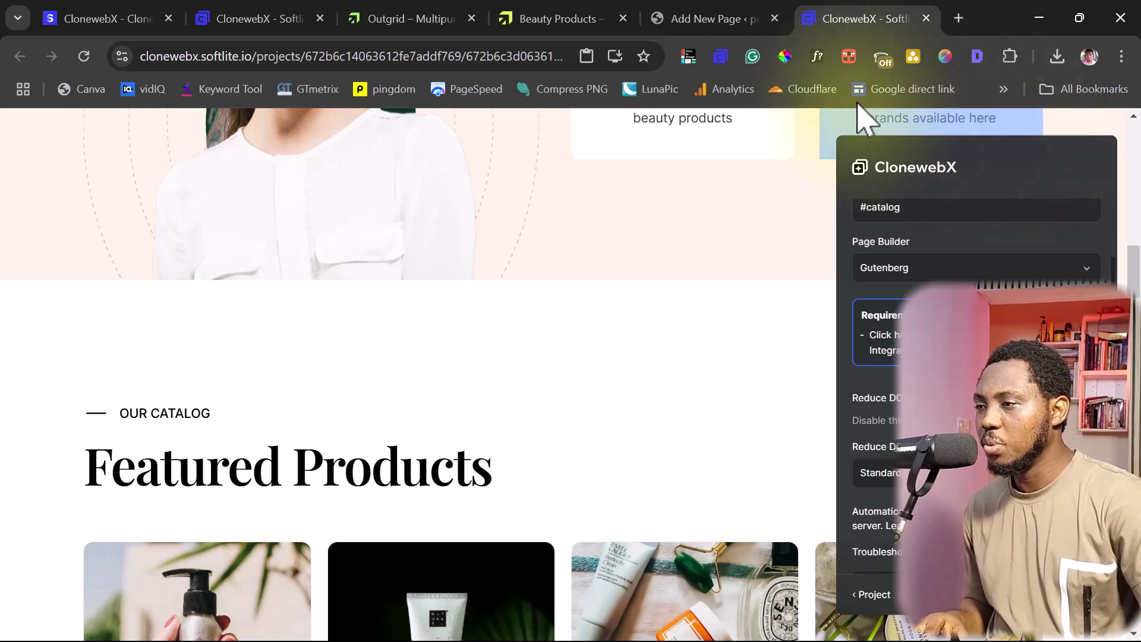
# Step: Check the pasted Featured Products section on the Daps draft and publish the page
pyautogui.click(721, 20)
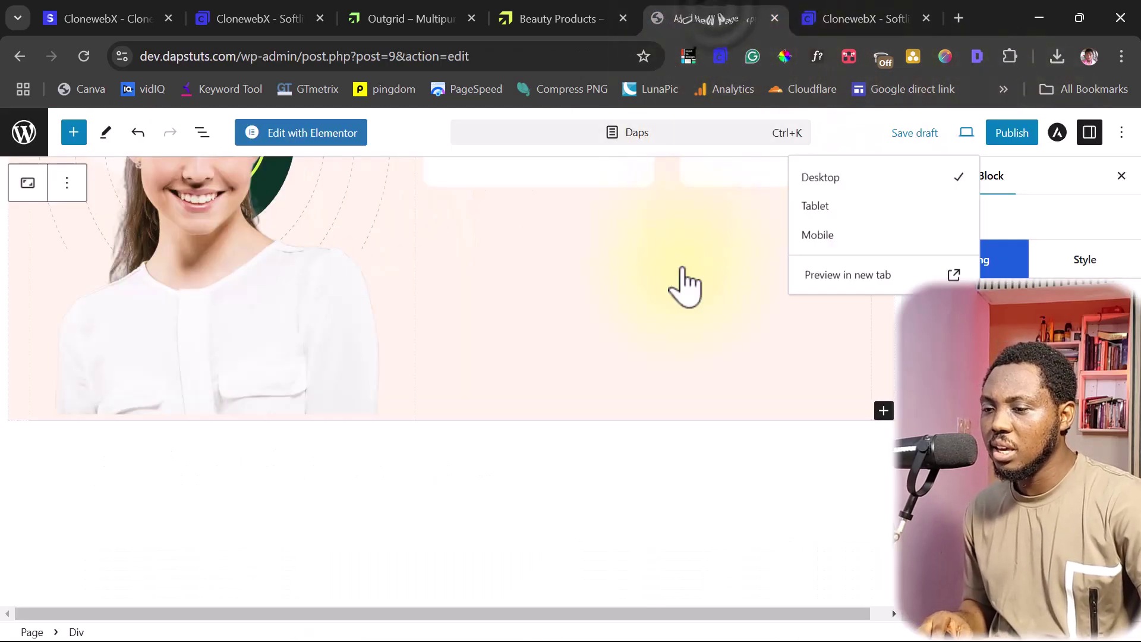
pyautogui.click(515, 470)
pyautogui.scroll(-4, 682, 291)
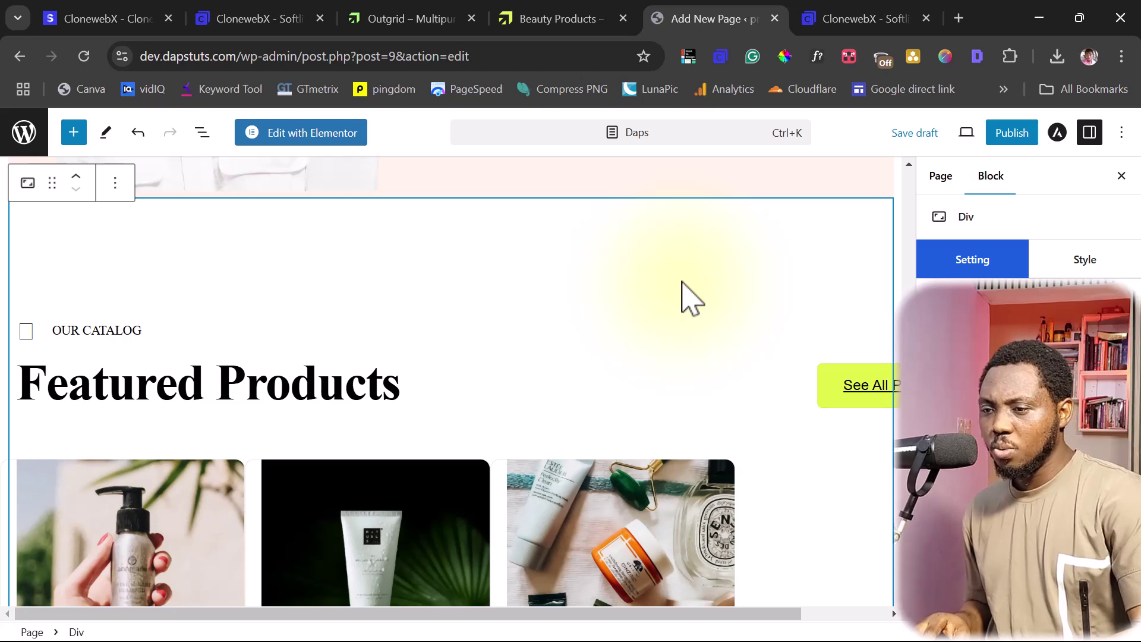
pyautogui.scroll(-10, 682, 291)
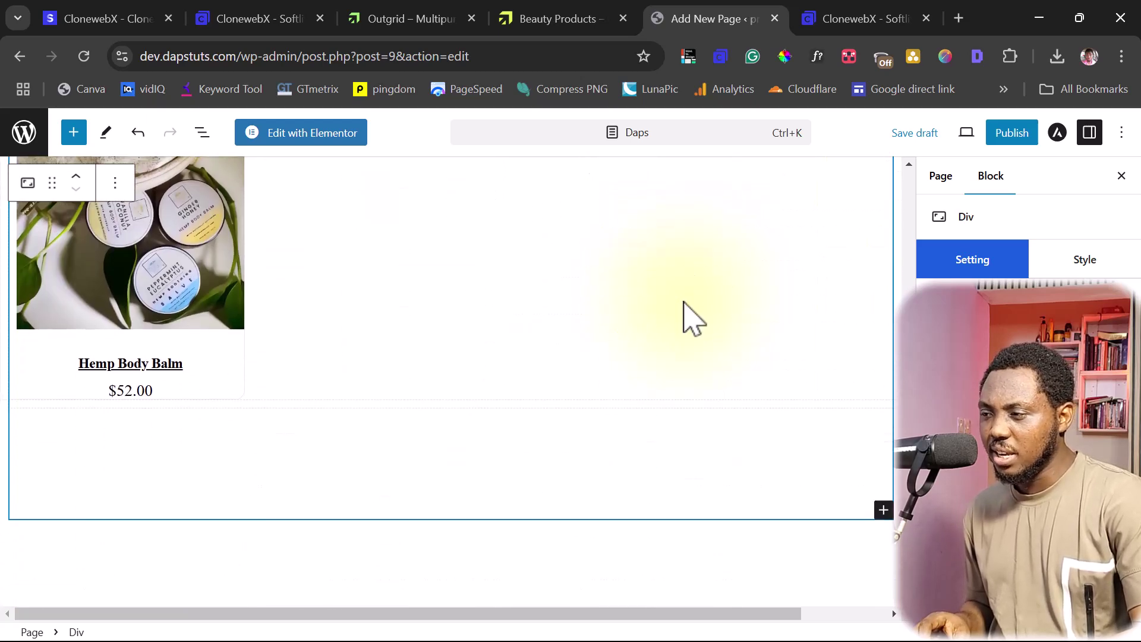
pyautogui.scroll(10, 683, 303)
pyautogui.scroll(-10, 671, 303)
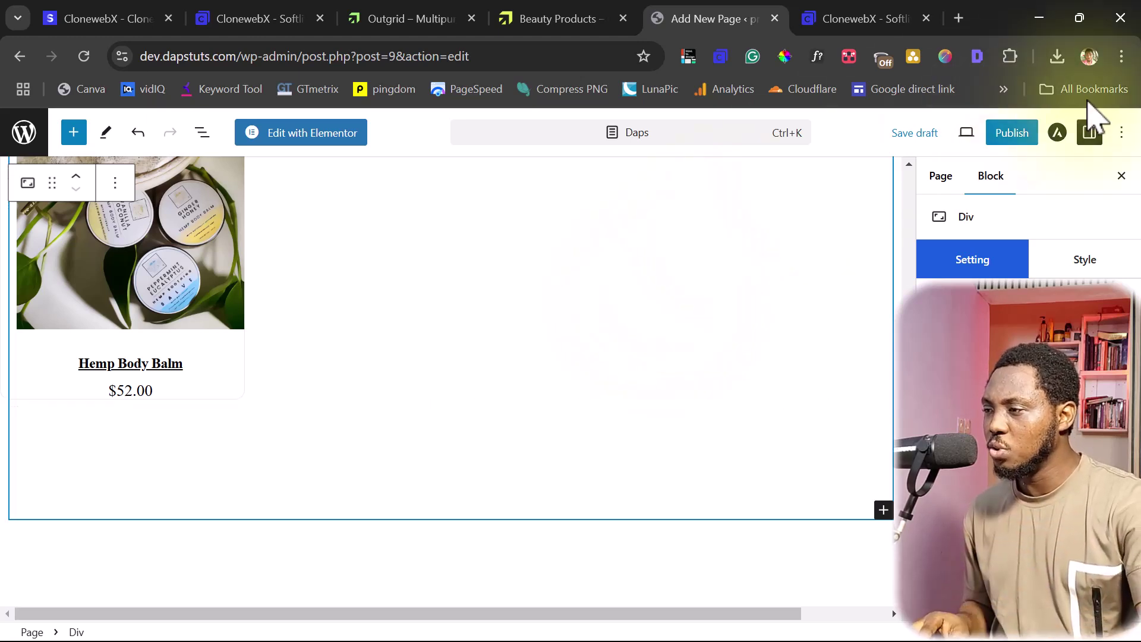
pyautogui.click(1010, 136)
pyautogui.click(979, 133)
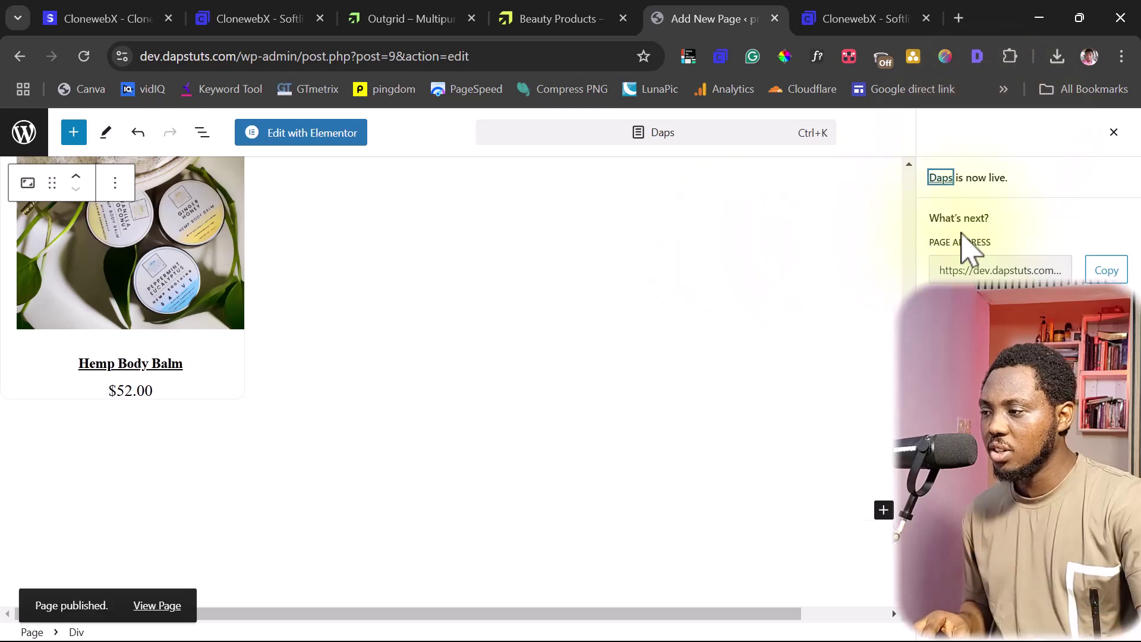
# Step: View the live Daps page and scroll through its Who We Are and Featured Products sections
pyautogui.click(165, 609)
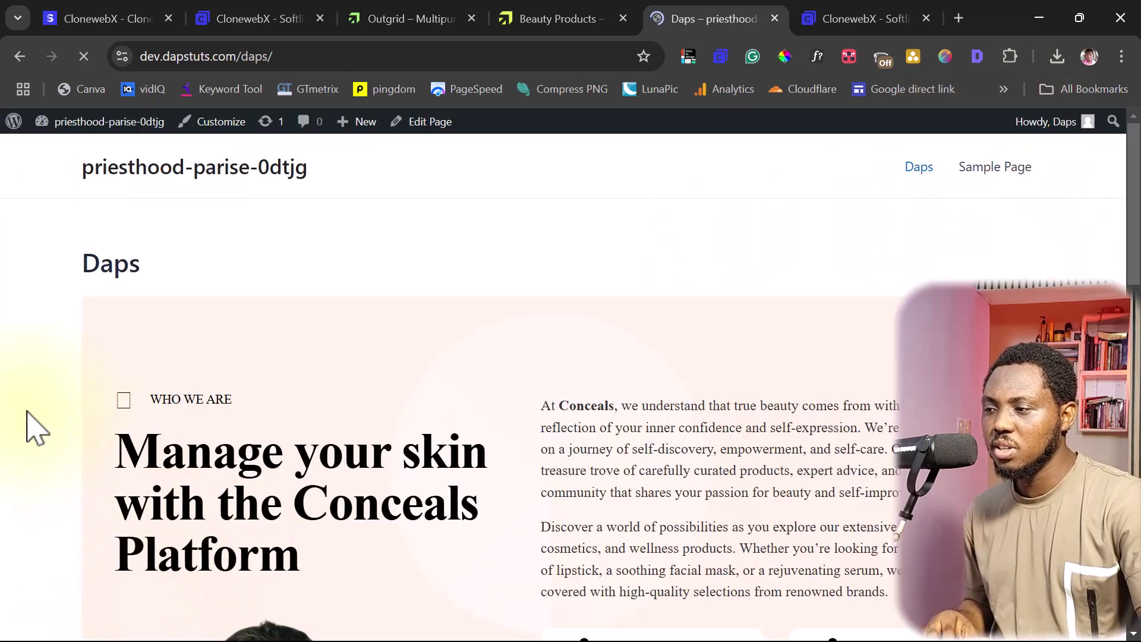
pyautogui.scroll(-15, 662, 343)
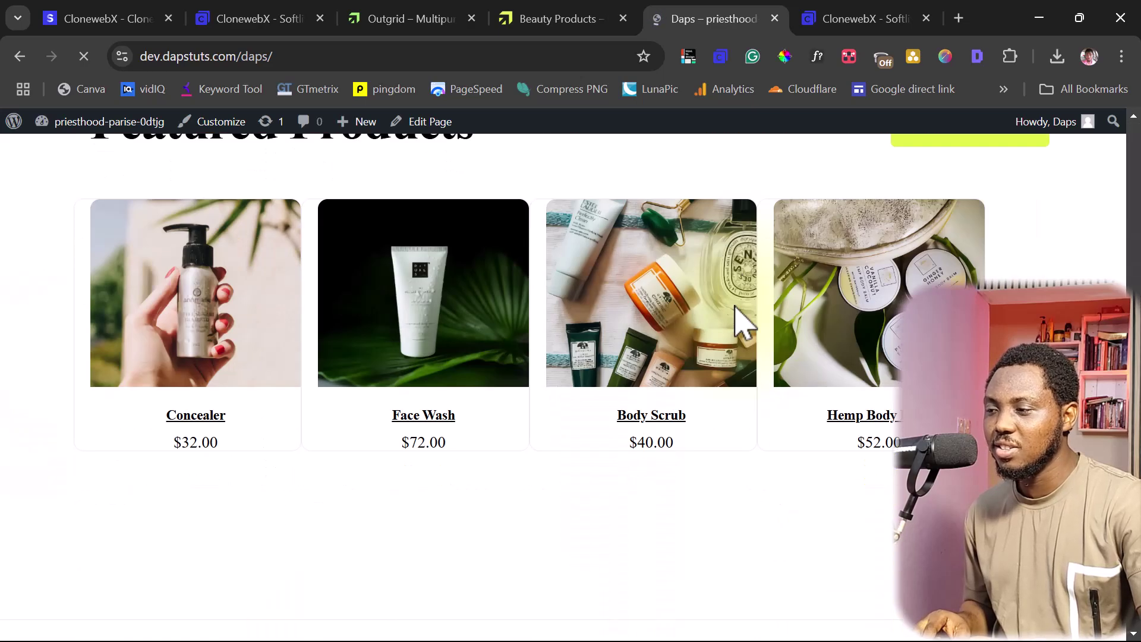
pyautogui.scroll(-1, 743, 324)
pyautogui.scroll(7, 737, 326)
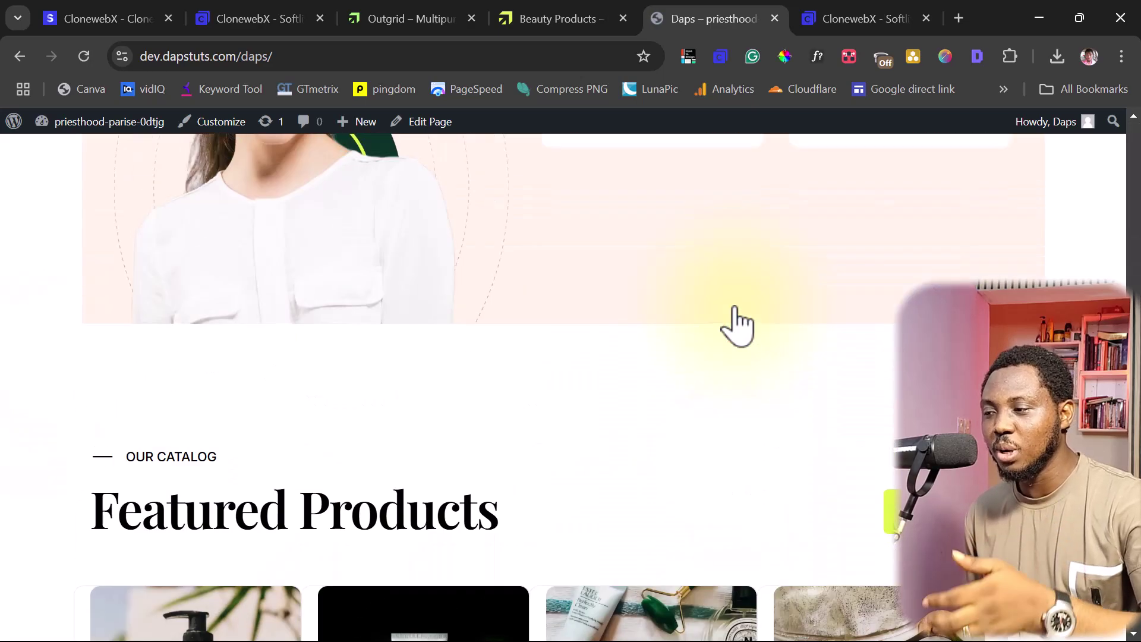
pyautogui.scroll(8, 737, 325)
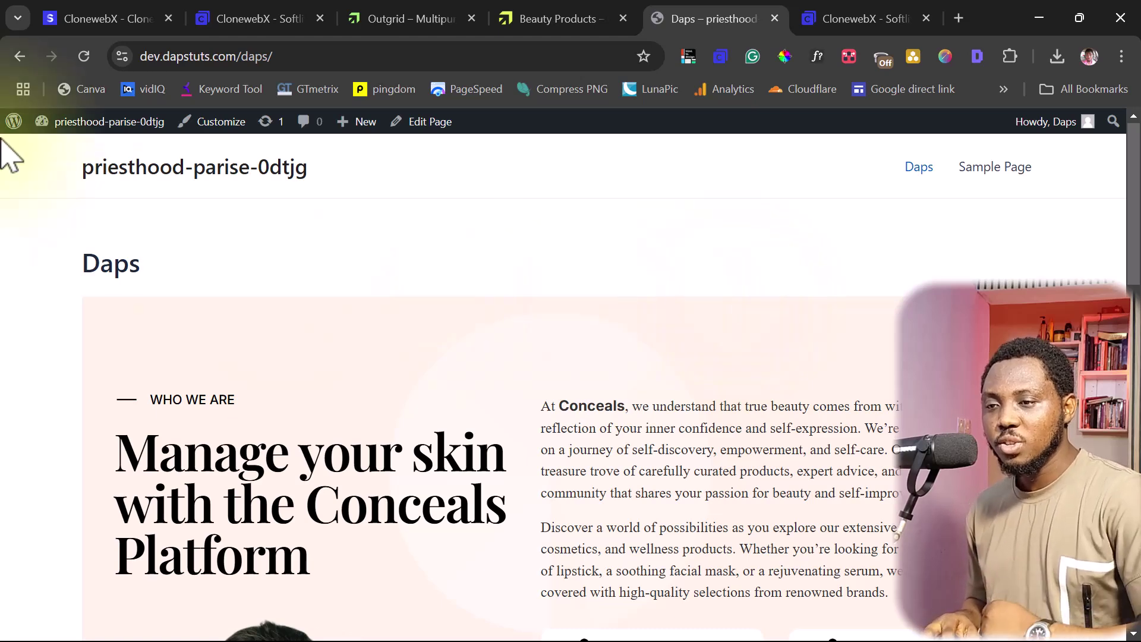
# Step: Go from the dashboard to Softlite.io Block Templates and start a new template
pyautogui.moveTo(80, 128)
pyautogui.click(71, 147)
pyautogui.click(68, 161)
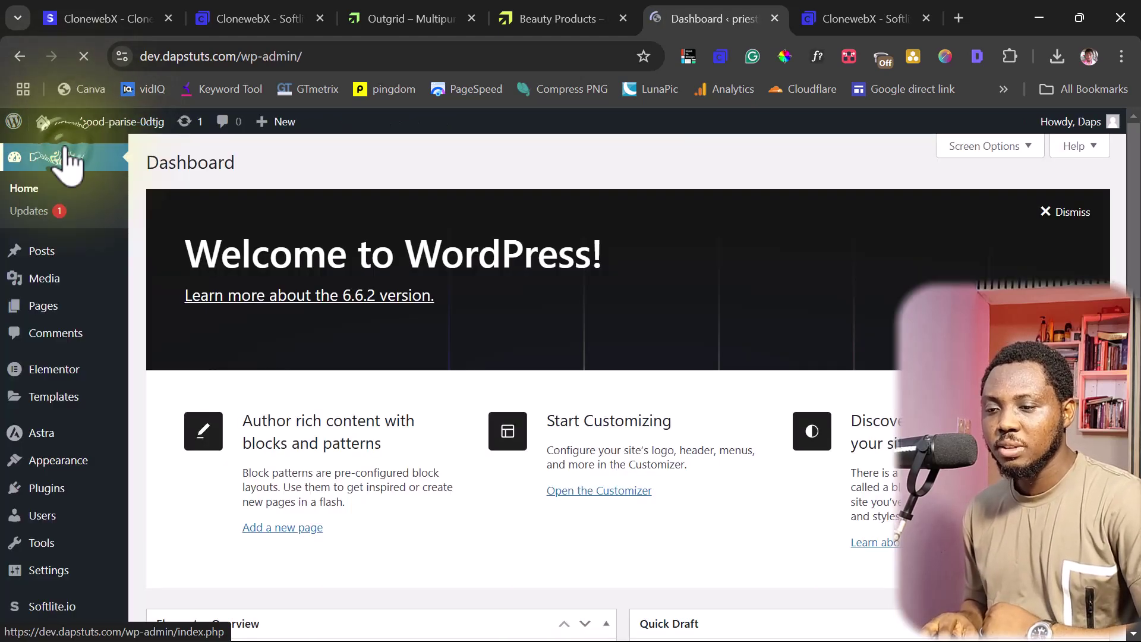
pyautogui.scroll(-6, 202, 250)
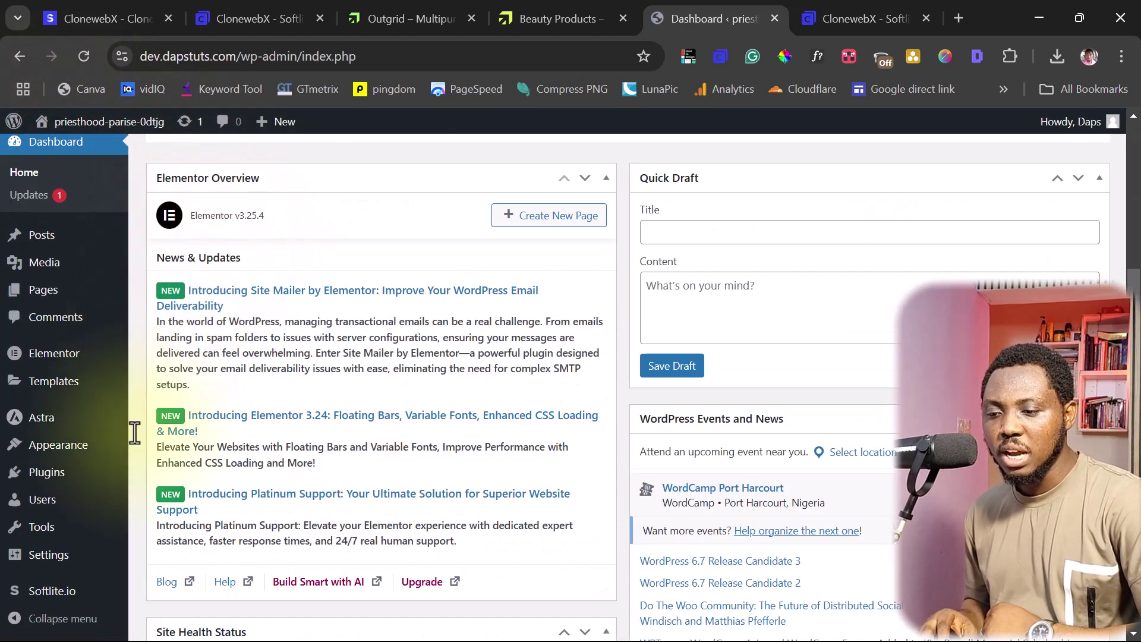
pyautogui.moveTo(46, 603)
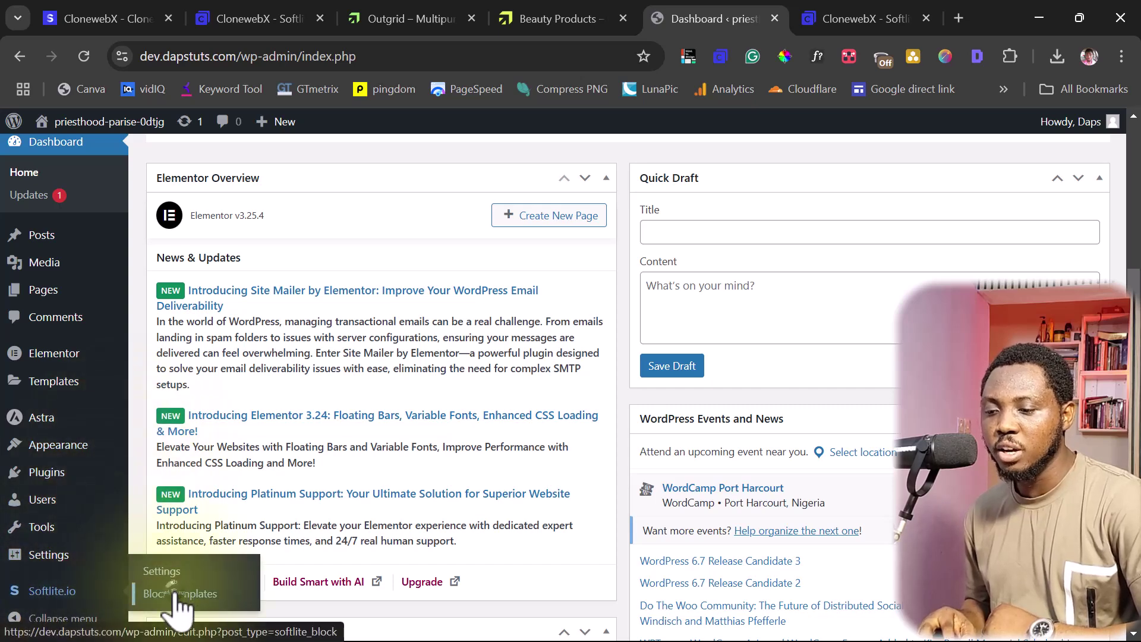
pyautogui.click(176, 594)
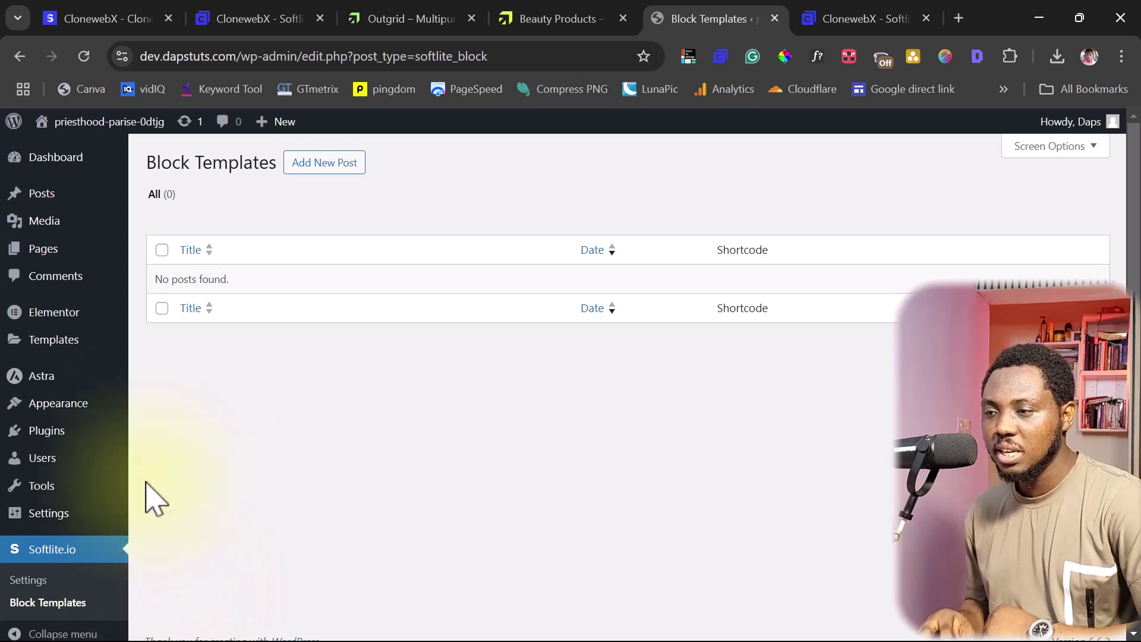
pyautogui.click(329, 164)
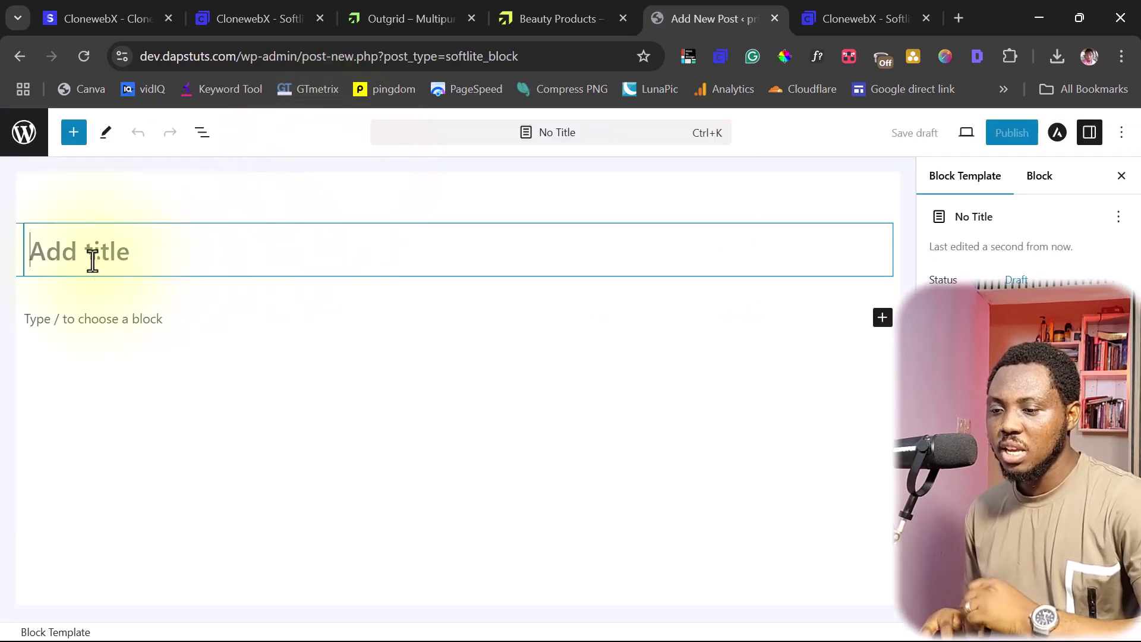
# Step: Title the template 'Template 1', paste the Featured Products section, and publish it
pyautogui.click(92, 260)
pyautogui.write('Templ')
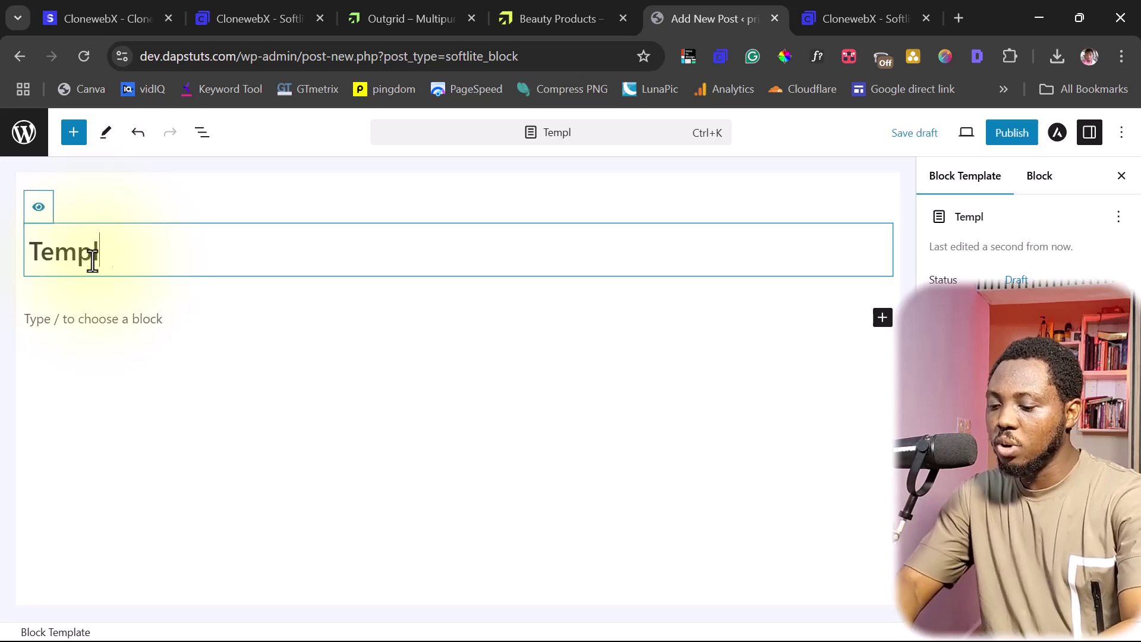
pyautogui.write('ate 1')
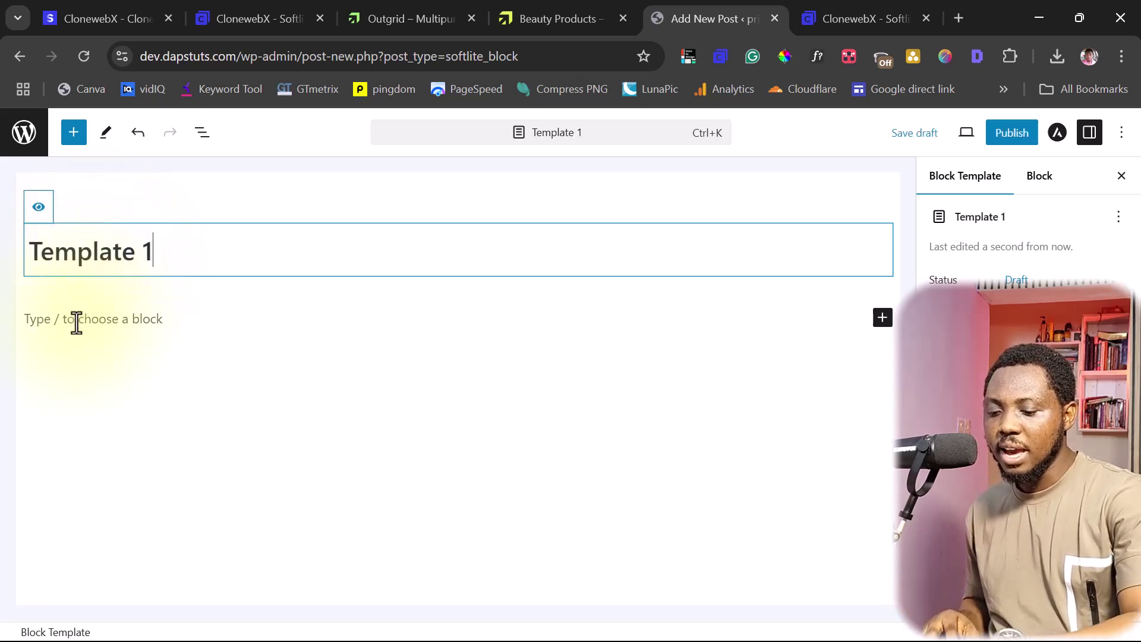
pyautogui.hotkey('ctrl', 'v')
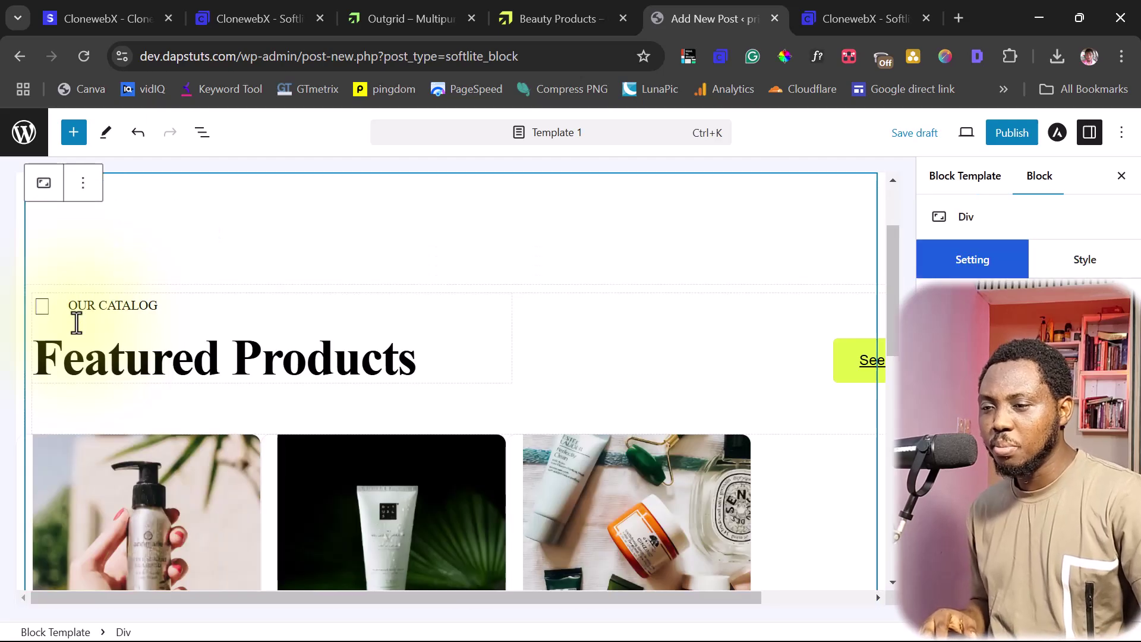
pyautogui.scroll(-1, 466, 327)
pyautogui.scroll(-5, 460, 327)
pyautogui.scroll(6, 460, 326)
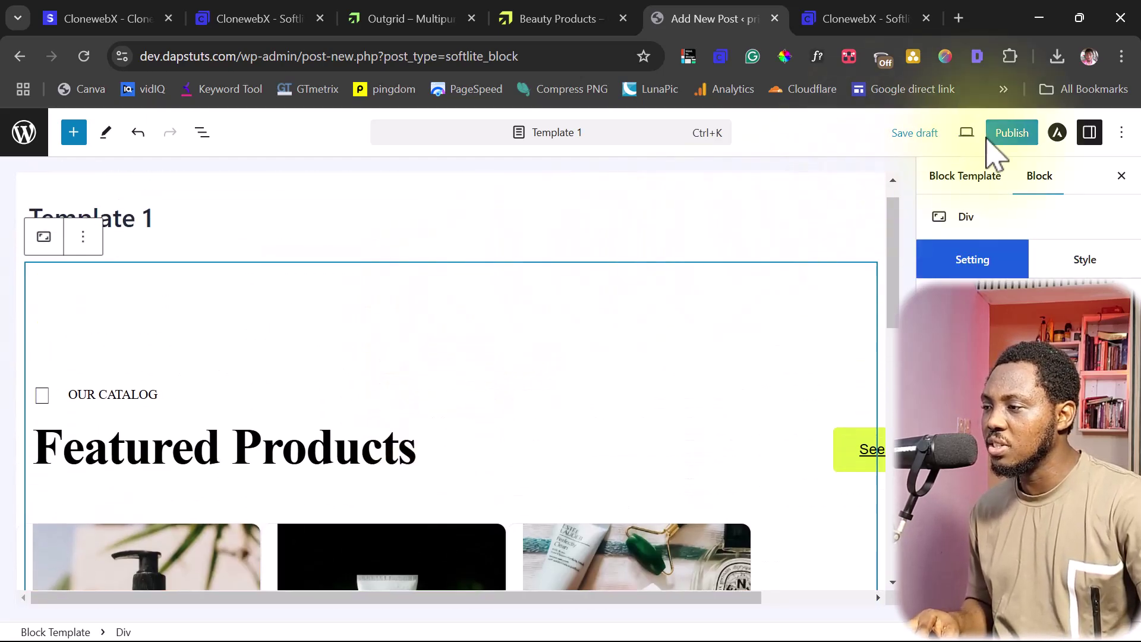
pyautogui.click(1011, 134)
pyautogui.click(990, 134)
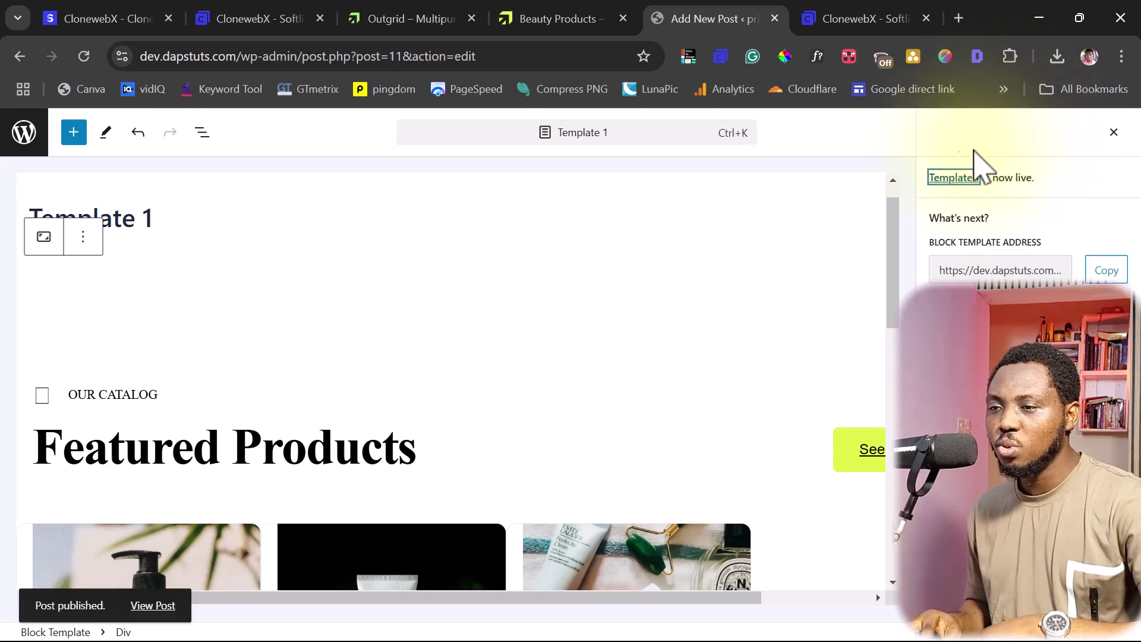
# Step: Copy Template 1's shortcode [softlite_block id=11] from the Block Templates list
pyautogui.click(24, 133)
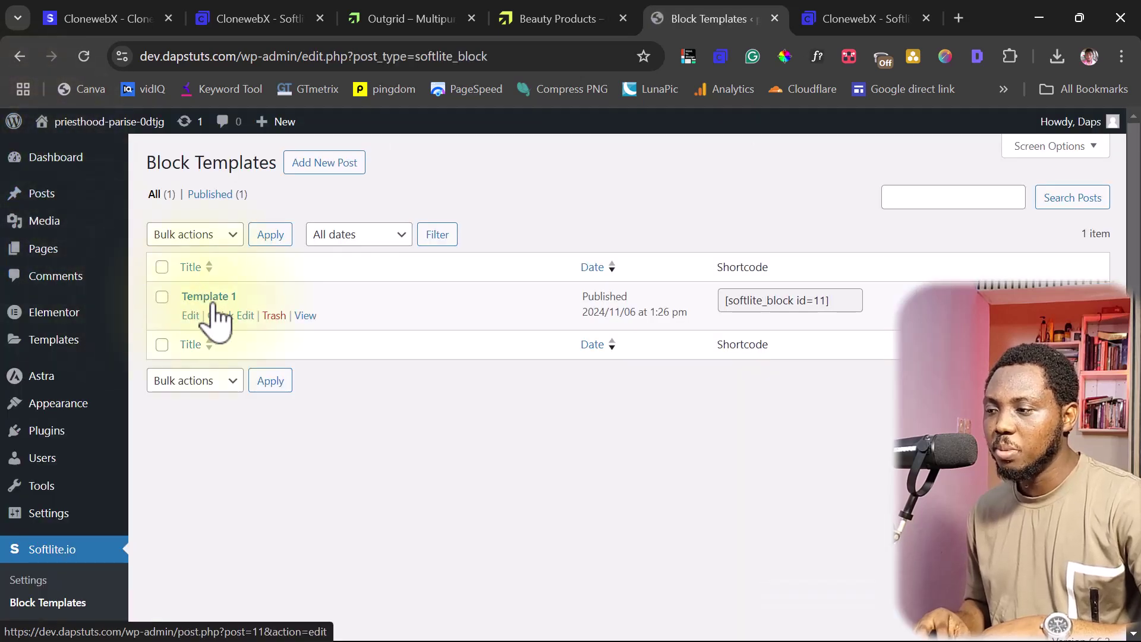
pyautogui.moveTo(837, 305); pyautogui.dragTo(781, 301)
pyautogui.rightClick(804, 307)
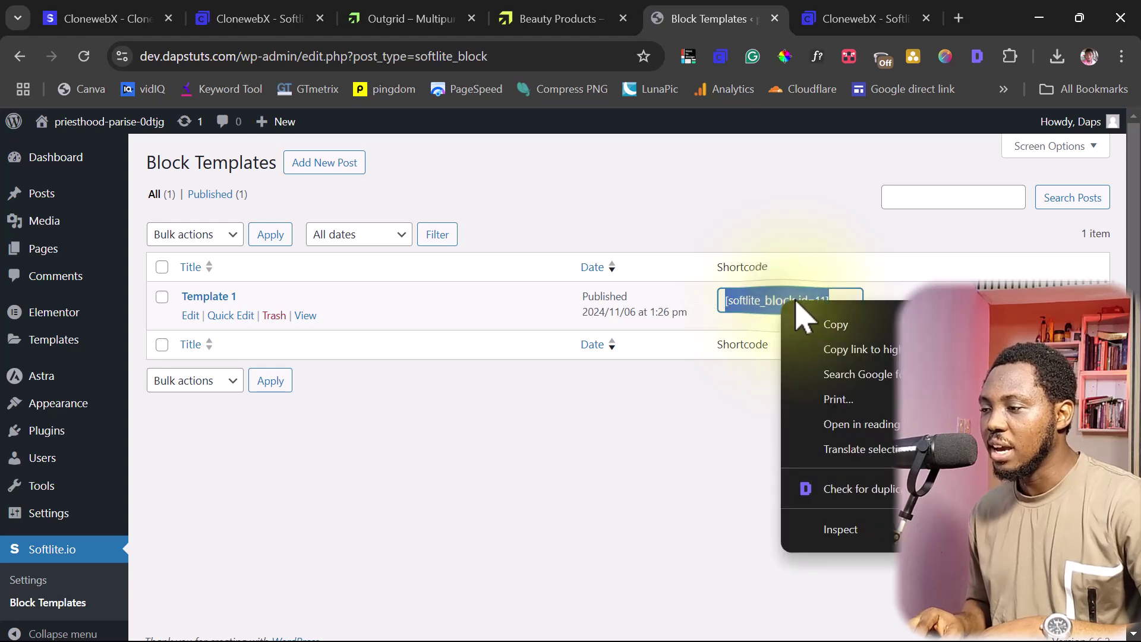
pyautogui.click(836, 326)
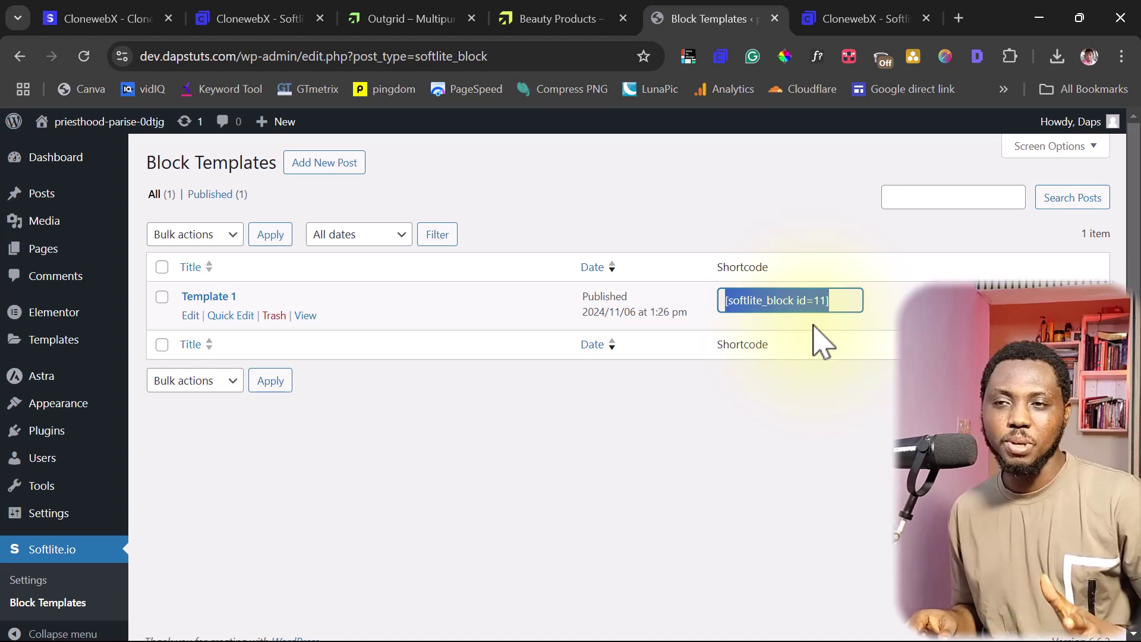
pyautogui.click(823, 341)
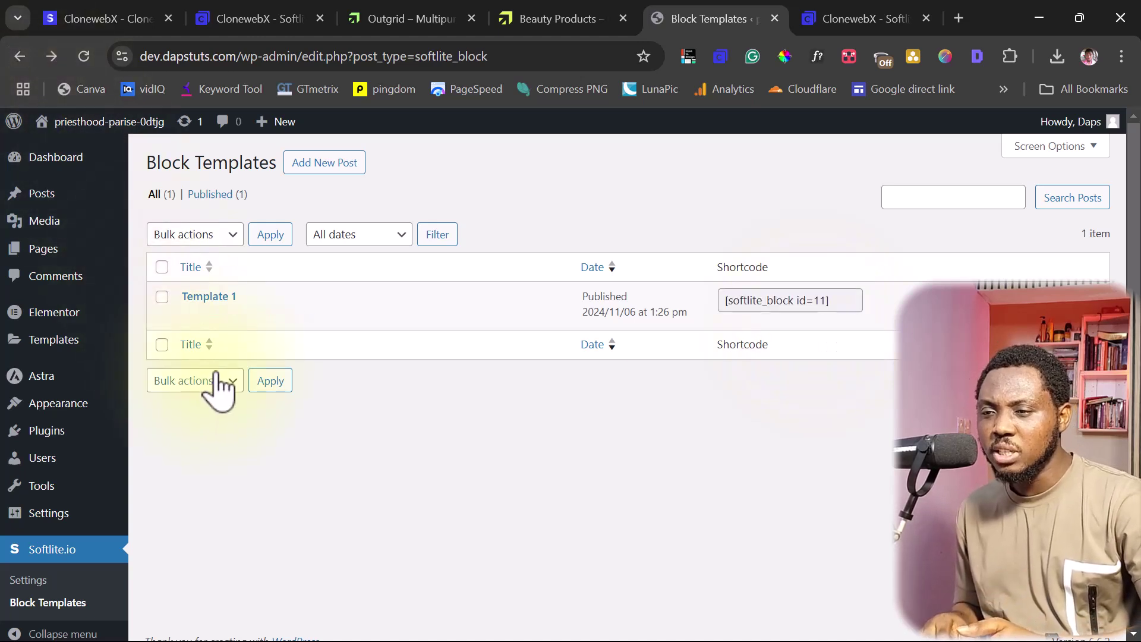
# Step: Create a new WordPress page and open it in Elementor
pyautogui.moveTo(59, 249)
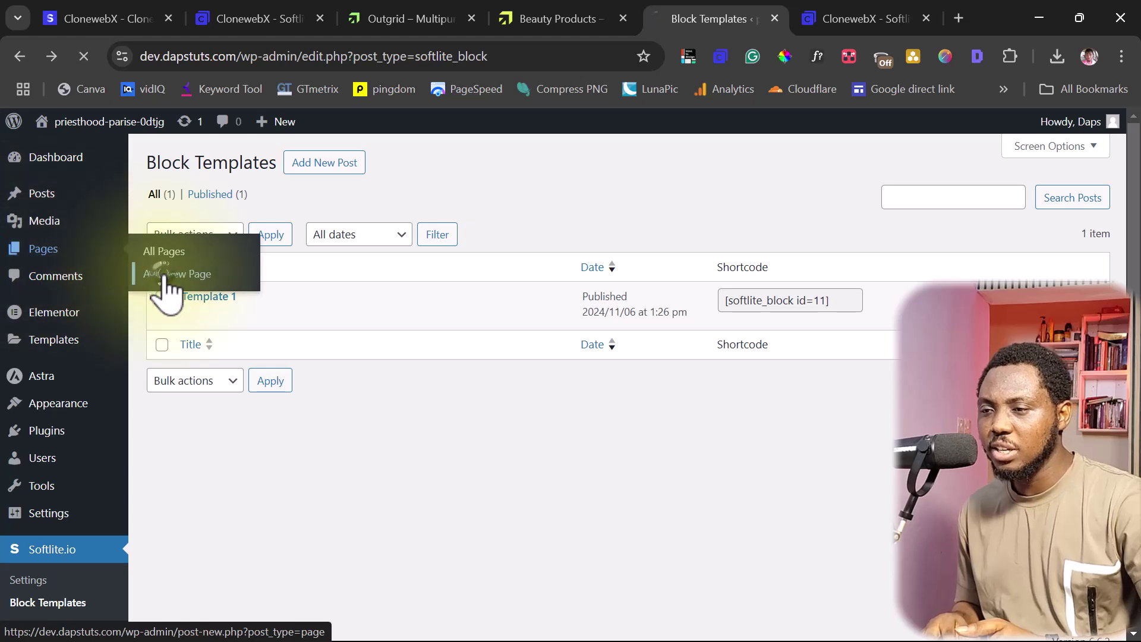
pyautogui.click(165, 274)
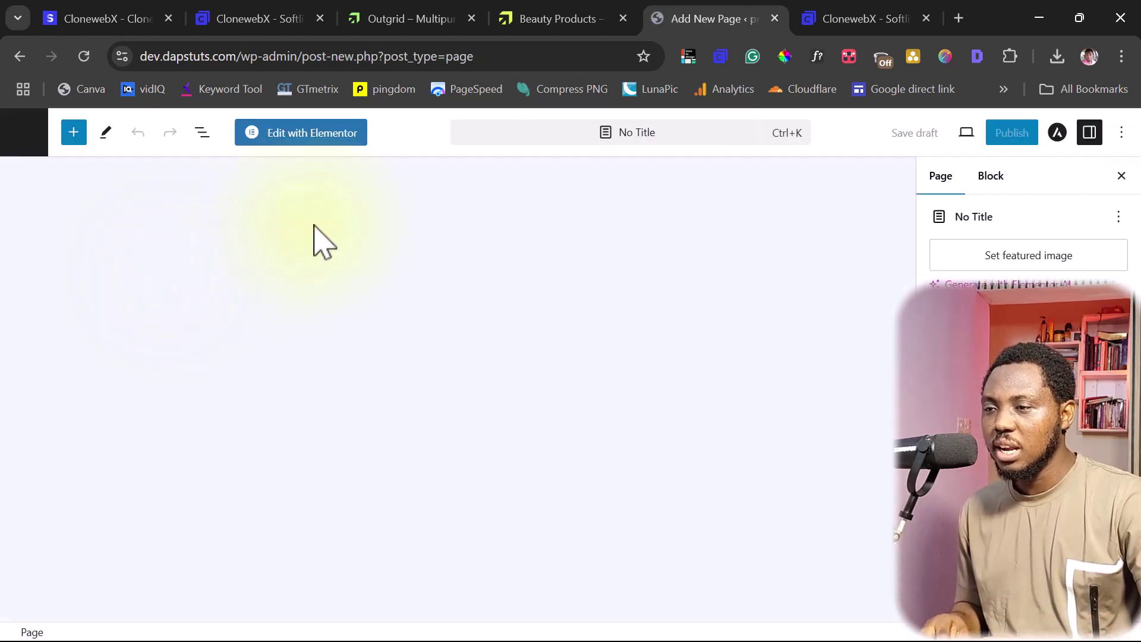
pyautogui.click(321, 134)
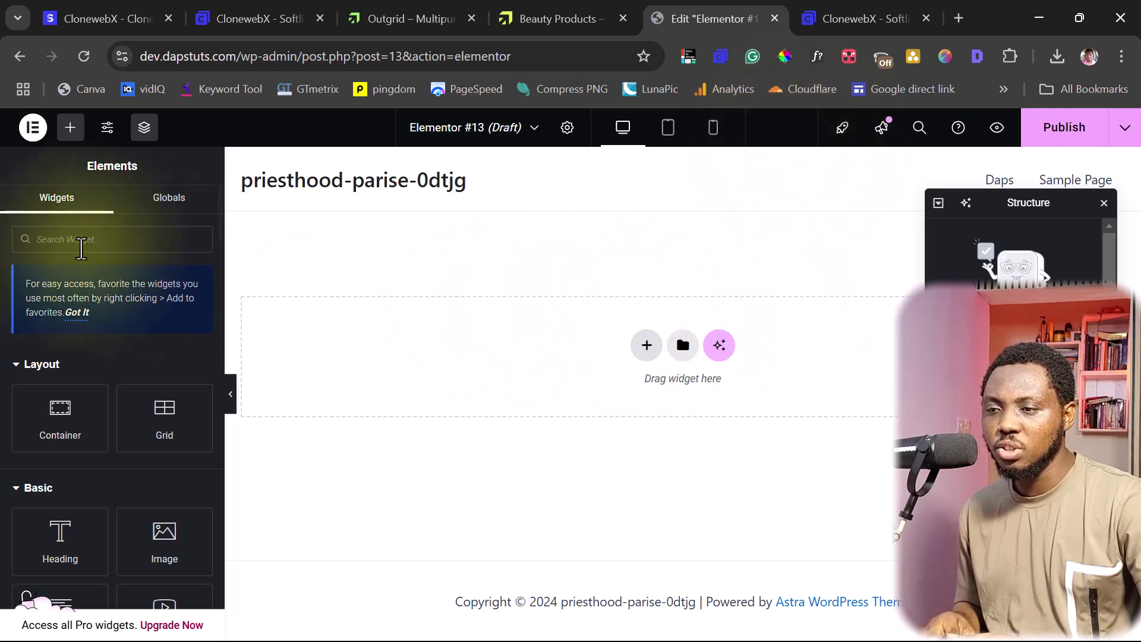
# Step: Add a Shortcode widget containing [softlite_block id=11] and publish the page
pyautogui.click(48, 240)
pyautogui.write('short')
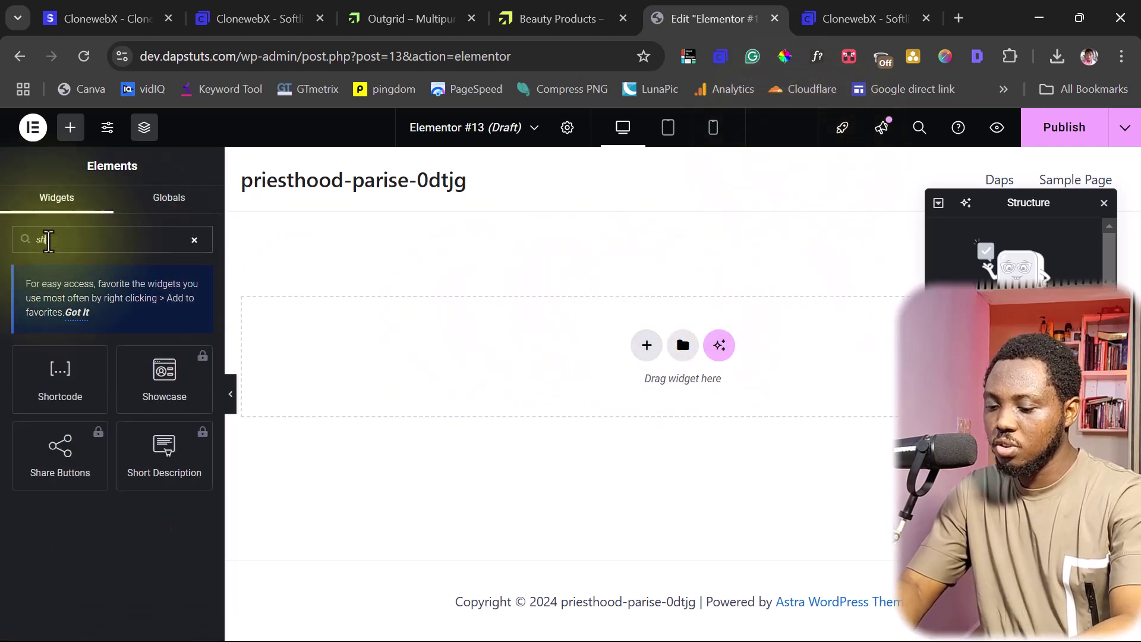
pyautogui.click(61, 354)
pyautogui.hotkey('ctrl', 'v')
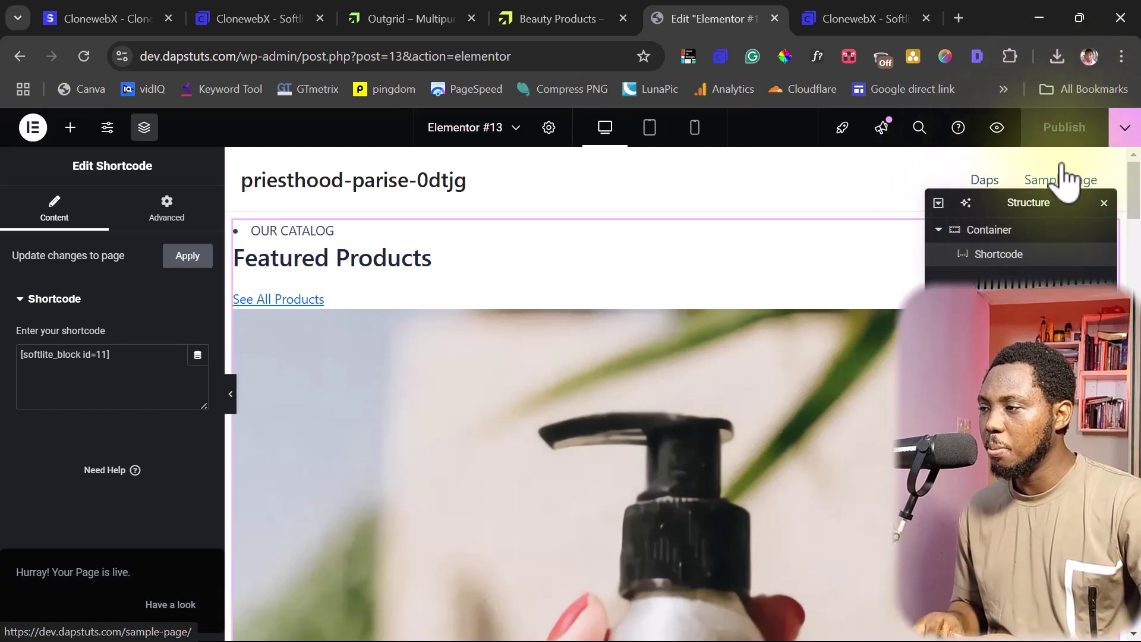
pyautogui.click(1125, 127)
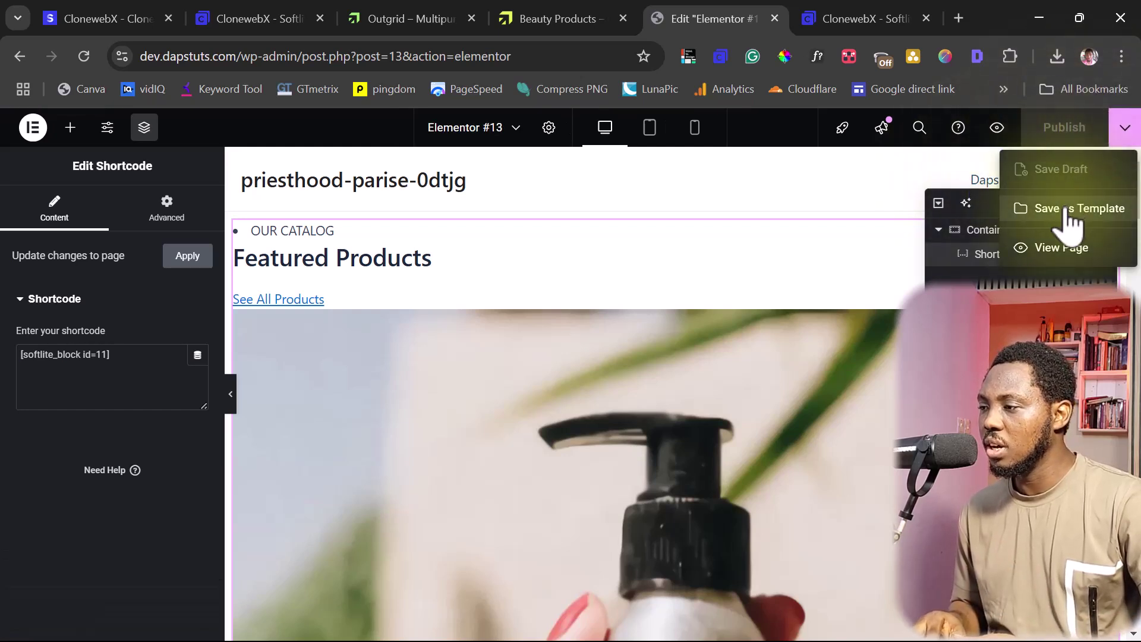
# Step: View the live Elementor #13 page and scroll to check the Featured Products catalog
pyautogui.click(1064, 252)
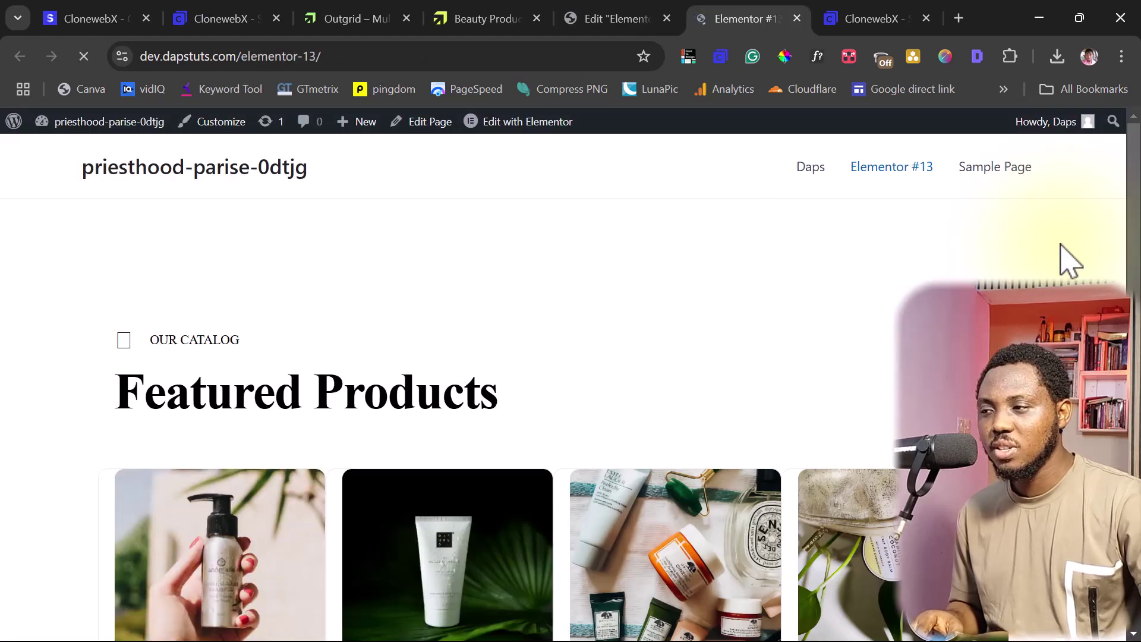
pyautogui.scroll(-5, 755, 308)
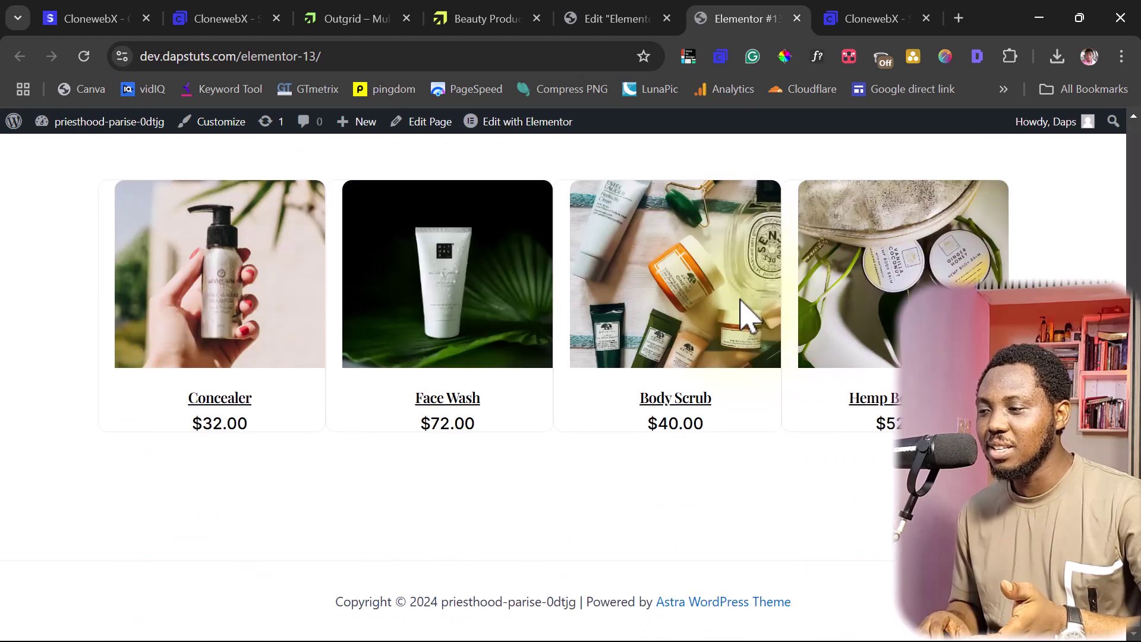
pyautogui.scroll(5, 748, 315)
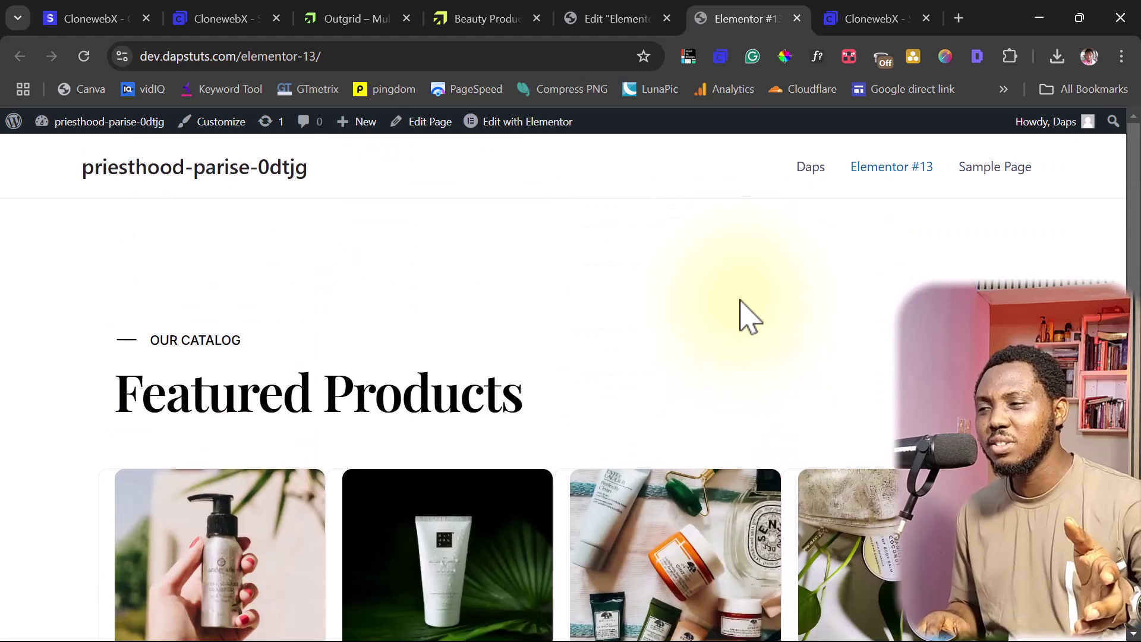